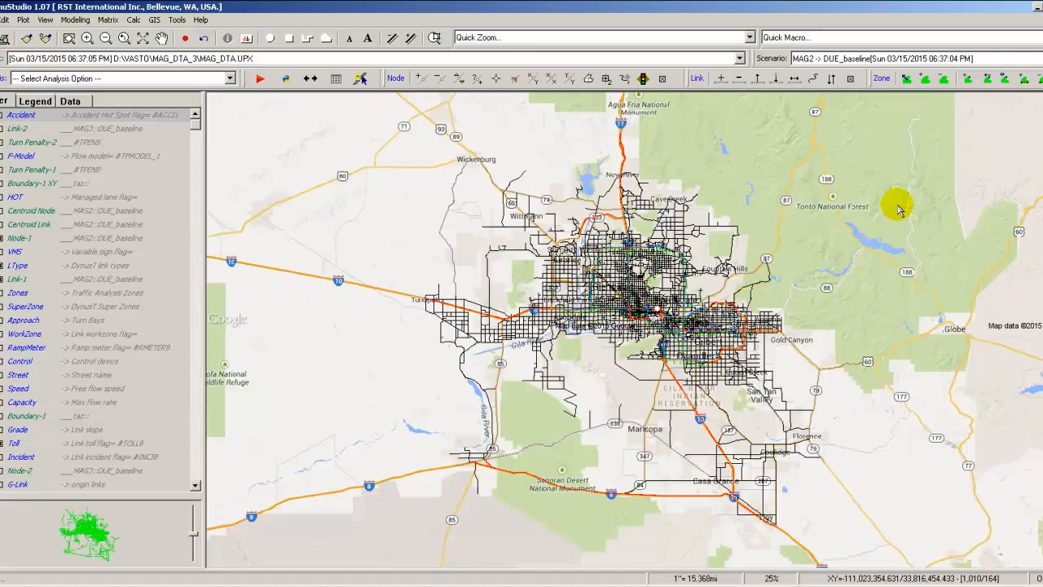
Step: Review the OD demand input mode and multi-traveler class distribution in the vehicle percentages settings, then close them without saving
{"action": "left_click", "coordinate": [76, 19]}
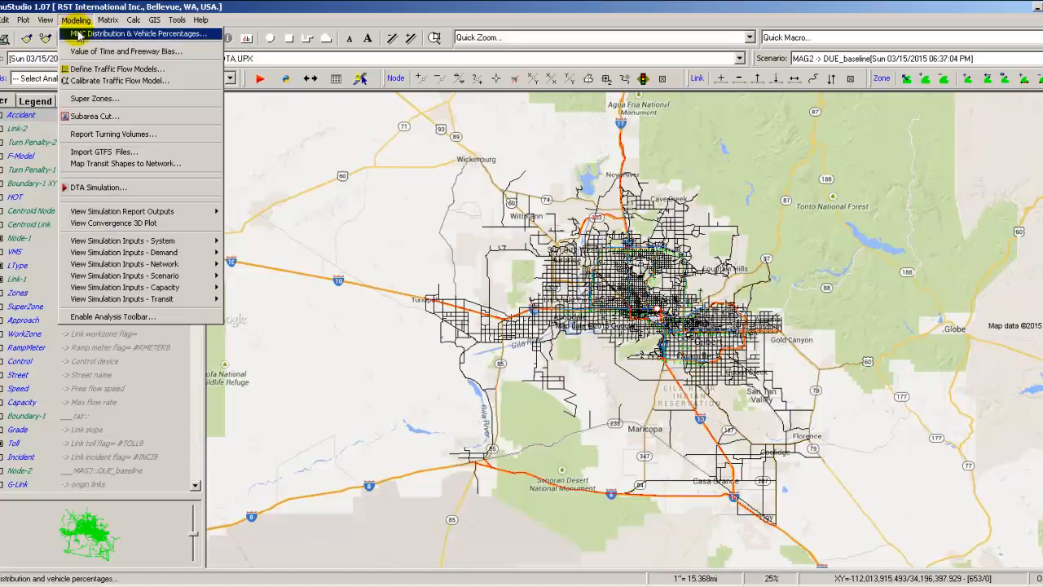
{"action": "left_click", "coordinate": [82, 34]}
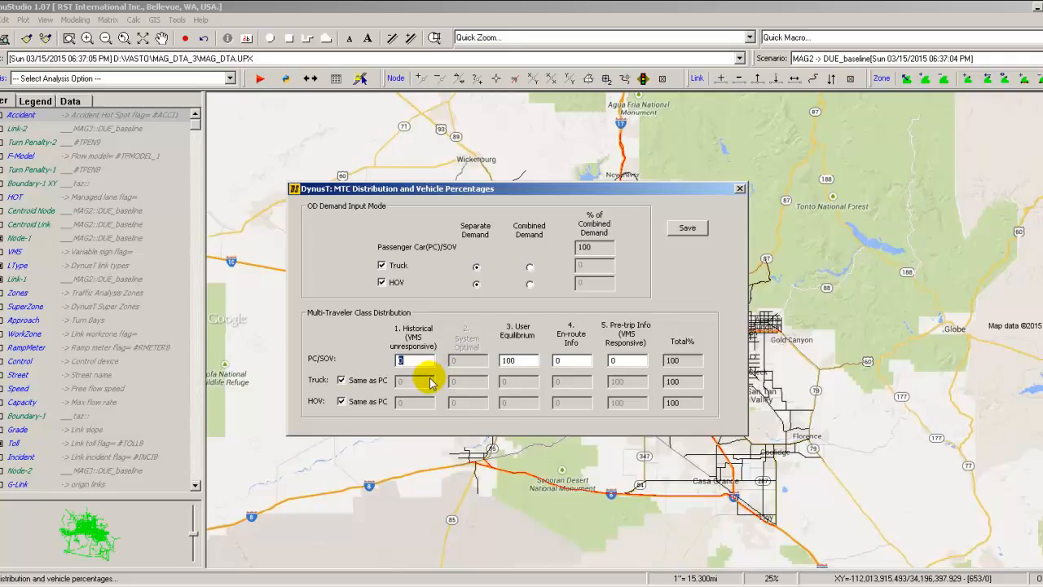
{"action": "left_click", "coordinate": [520, 359]}
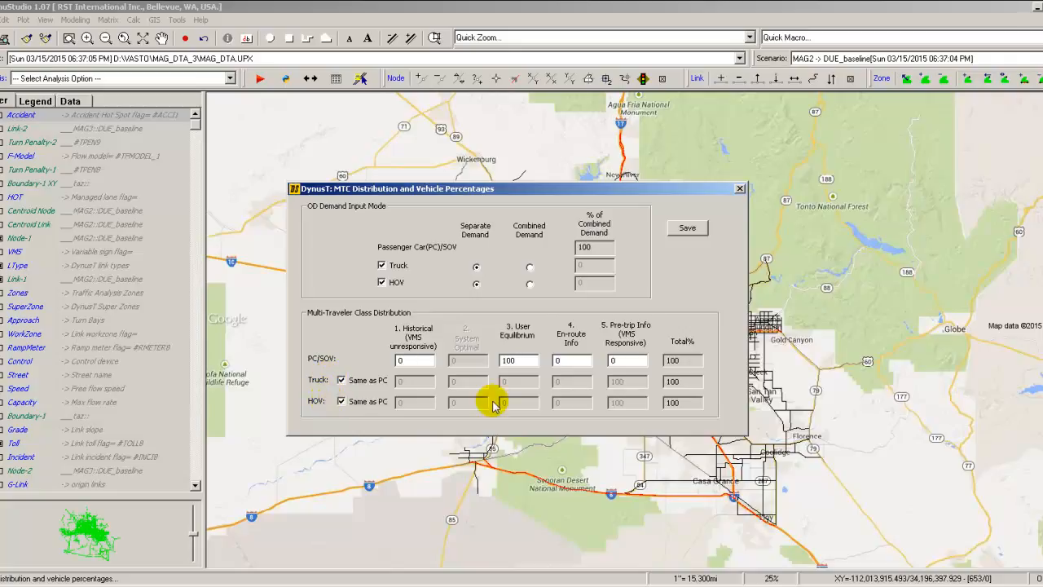
{"action": "left_click", "coordinate": [526, 360]}
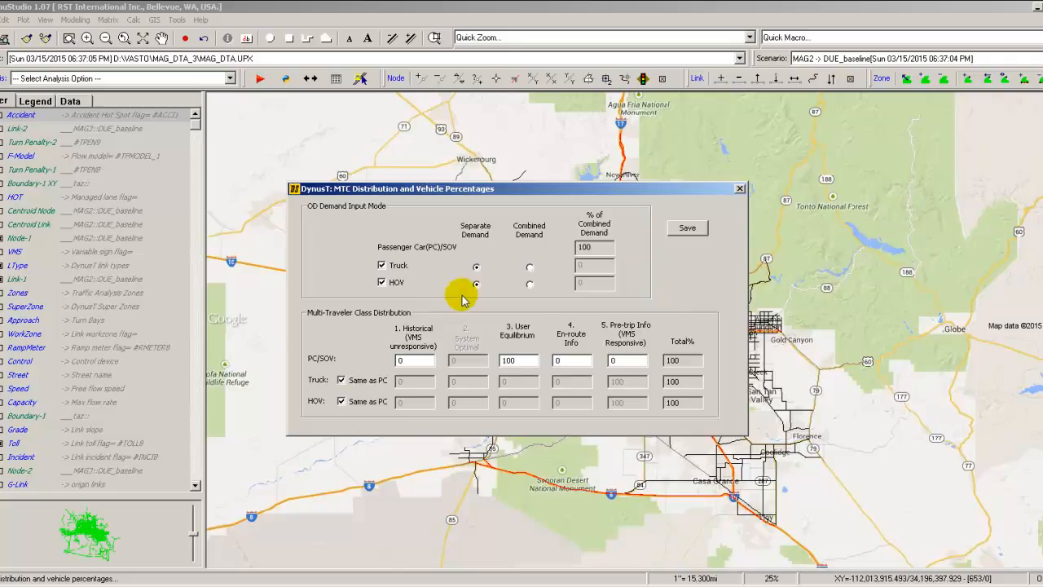
{"action": "left_click", "coordinate": [740, 190]}
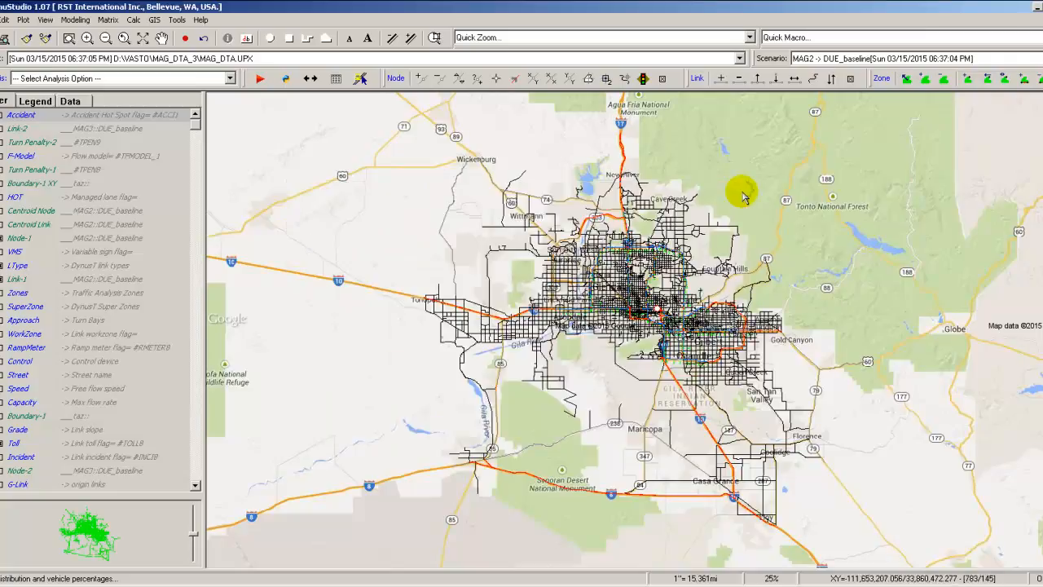
Step: Review the value of time settings for LOV, HOV and truck and the freeway bias factor, and close them
{"action": "left_click", "coordinate": [75, 19]}
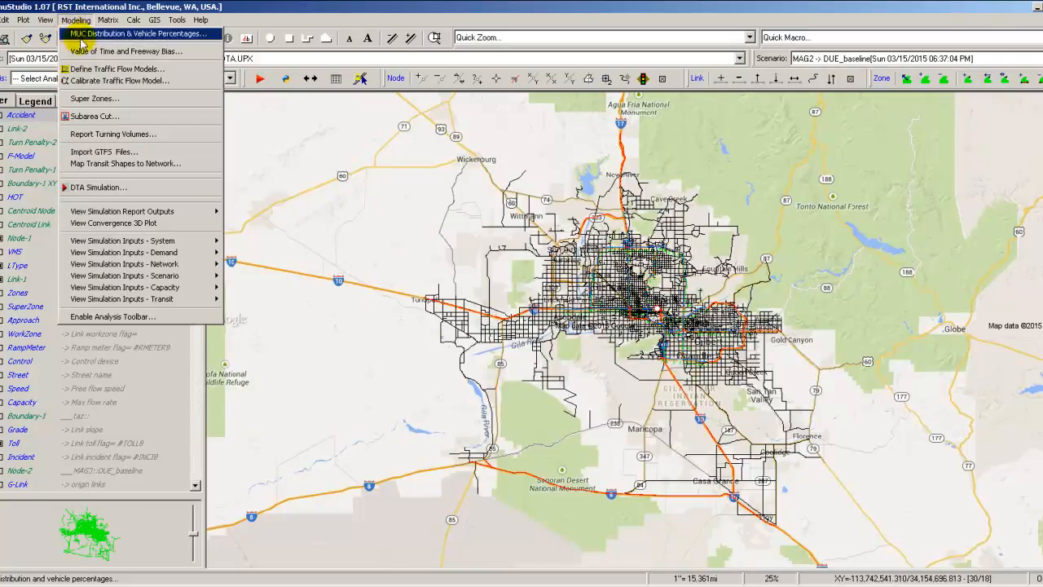
{"action": "left_click", "coordinate": [95, 52]}
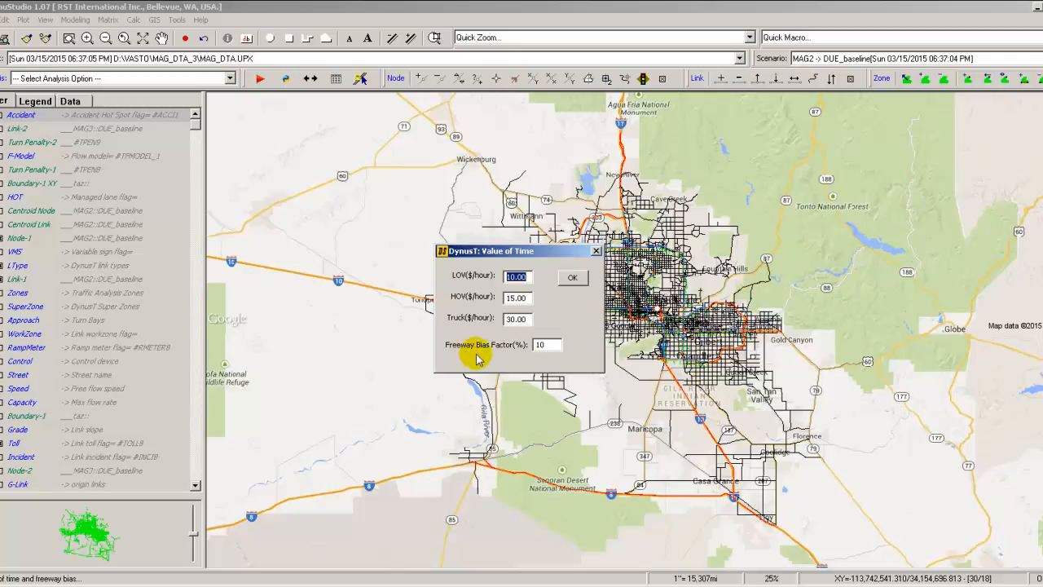
{"action": "left_click", "coordinate": [548, 344]}
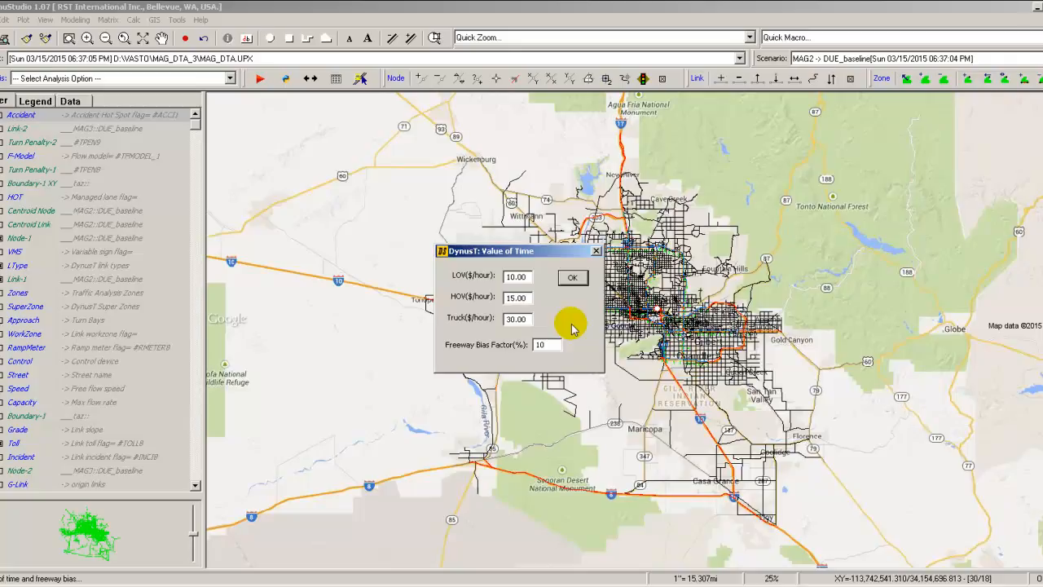
{"action": "left_click", "coordinate": [596, 251]}
Step: Open the traffic flow model definitions and lower the Freeway model's shape term alpha to 1.100
{"action": "left_click", "coordinate": [75, 20]}
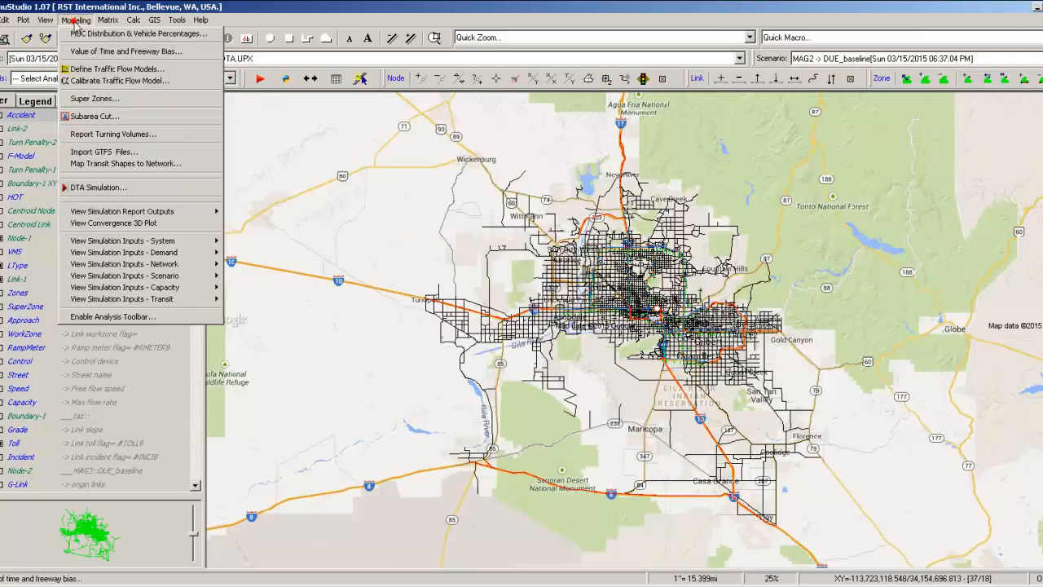
{"action": "left_click", "coordinate": [114, 70]}
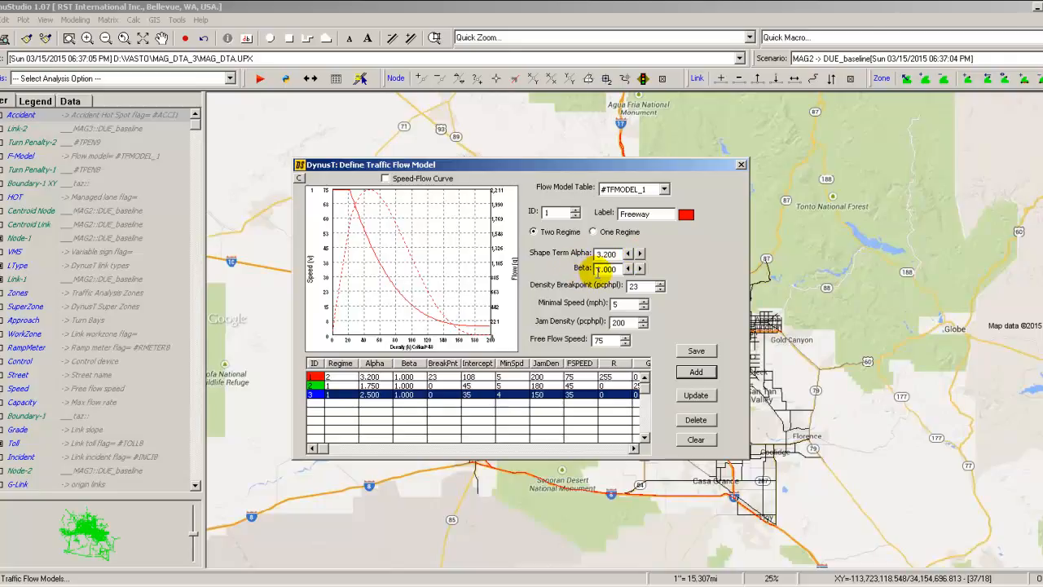
{"action": "left_click", "coordinate": [627, 254]}
{"action": "left_click", "coordinate": [627, 254]}
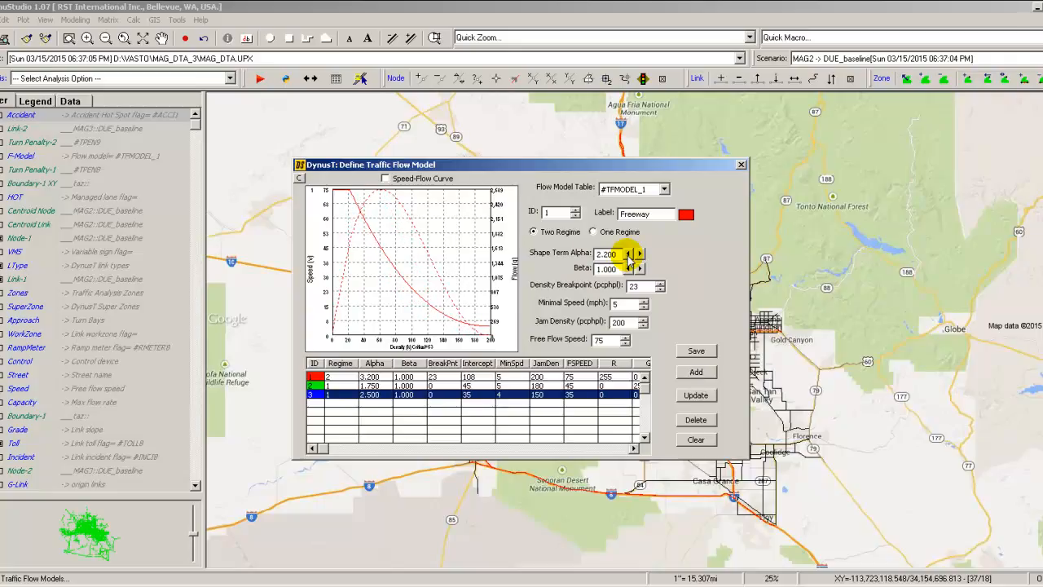
{"action": "left_click", "coordinate": [627, 254]}
{"action": "left_click", "coordinate": [628, 253]}
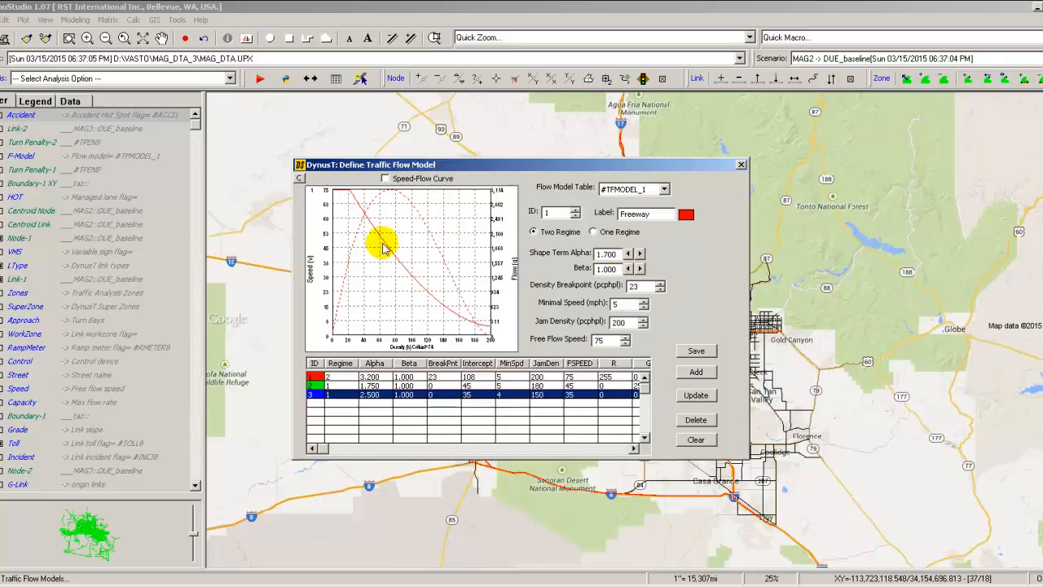
{"action": "left_click", "coordinate": [627, 253]}
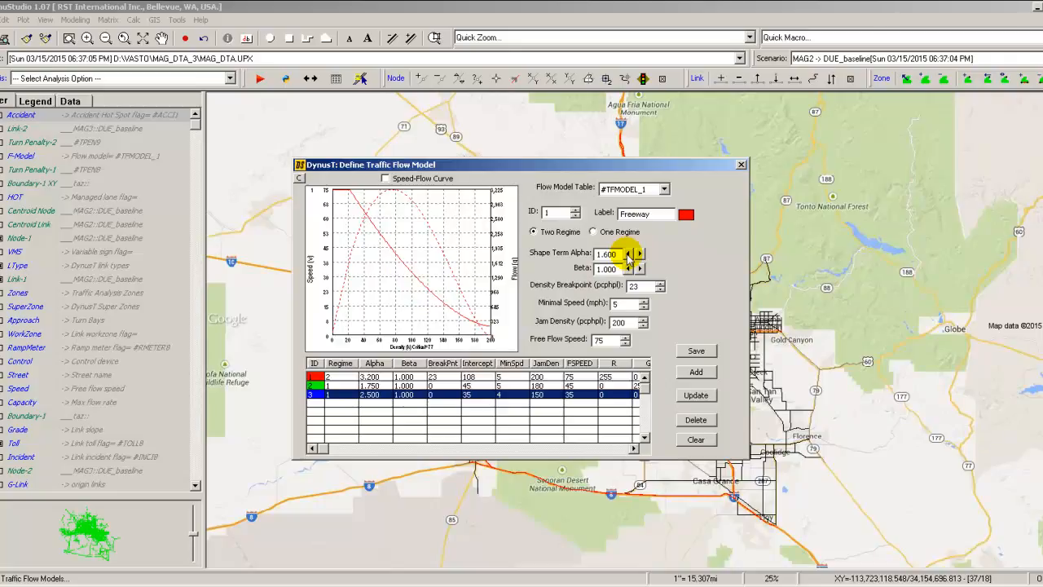
{"action": "left_click", "coordinate": [627, 253]}
{"action": "left_click", "coordinate": [628, 254]}
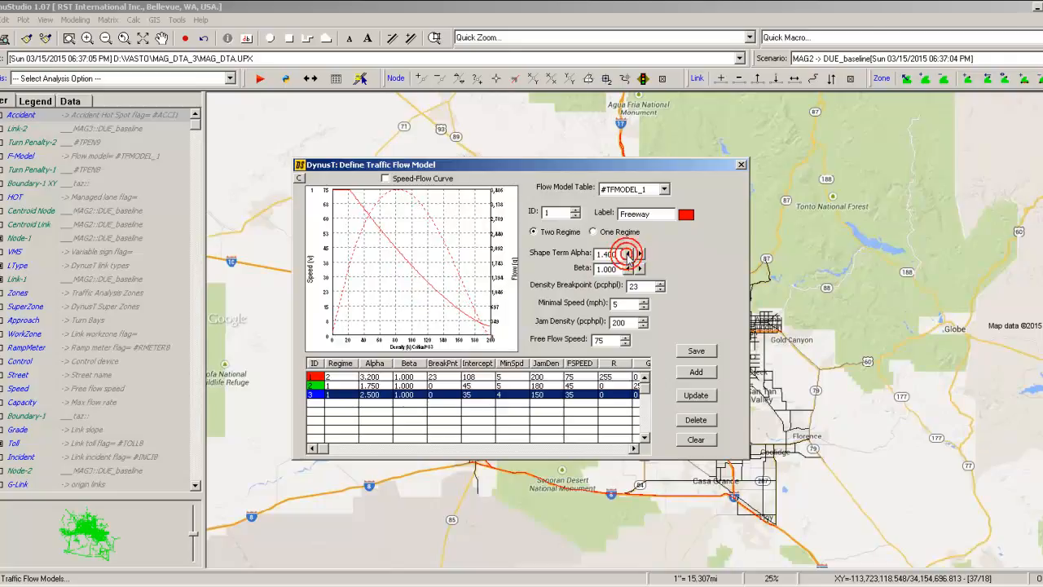
{"action": "left_click", "coordinate": [628, 254]}
{"action": "left_click", "coordinate": [627, 254]}
{"action": "left_click", "coordinate": [628, 254]}
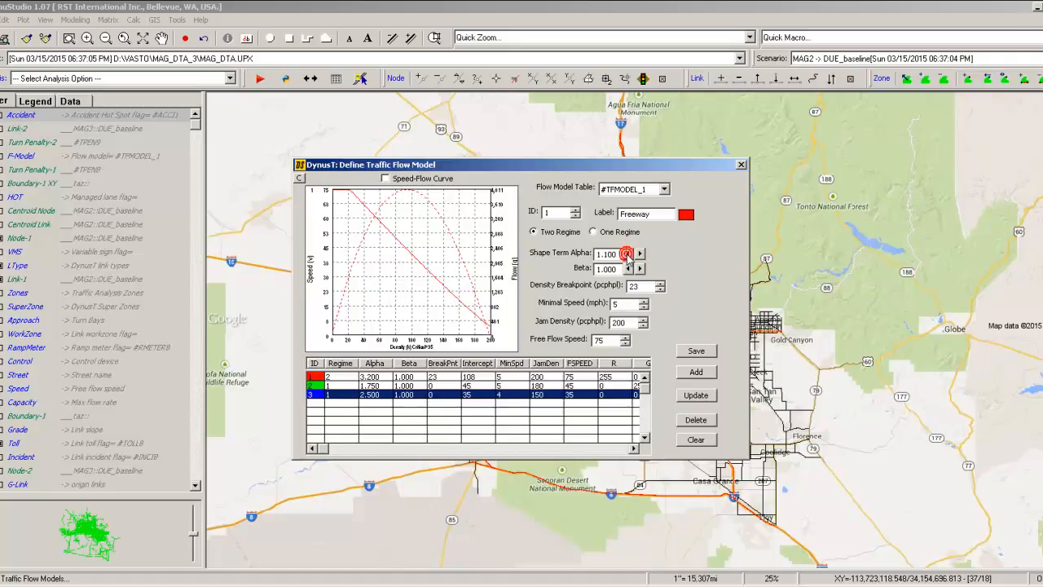
Step: Raise the Freeway model's shape term alpha in increments and settle it at 3.500
{"action": "left_click", "coordinate": [640, 253]}
{"action": "left_click", "coordinate": [640, 254]}
{"action": "left_click", "coordinate": [640, 254]}
{"action": "left_click", "coordinate": [640, 253]}
{"action": "left_click", "coordinate": [640, 253]}
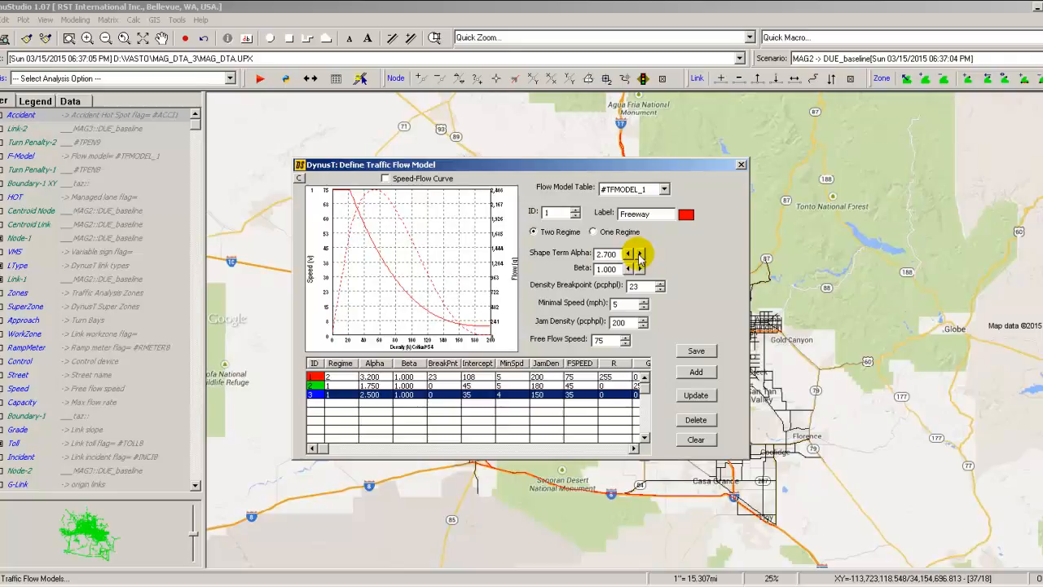
{"action": "left_click", "coordinate": [640, 254]}
{"action": "left_click", "coordinate": [640, 254]}
{"action": "left_click", "coordinate": [640, 254]}
{"action": "left_click", "coordinate": [640, 253]}
{"action": "left_click", "coordinate": [640, 253]}
{"action": "left_click", "coordinate": [639, 254]}
{"action": "left_click", "coordinate": [640, 254]}
{"action": "left_click", "coordinate": [640, 253]}
{"action": "left_click", "coordinate": [640, 254]}
{"action": "left_click", "coordinate": [640, 253]}
{"action": "left_click", "coordinate": [640, 253]}
{"action": "left_click", "coordinate": [628, 253]}
{"action": "left_click", "coordinate": [628, 253]}
{"action": "left_click", "coordinate": [628, 254]}
{"action": "left_click", "coordinate": [629, 254]}
{"action": "left_click", "coordinate": [629, 254]}
{"action": "left_click", "coordinate": [629, 253]}
{"action": "left_click", "coordinate": [628, 254]}
{"action": "left_click", "coordinate": [629, 253]}
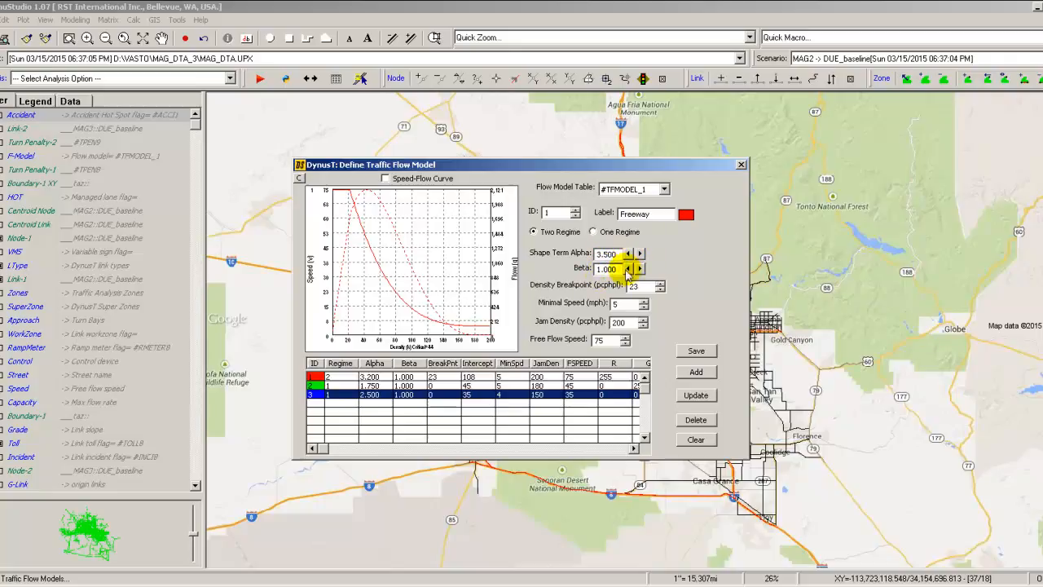
Step: Lower the Freeway model's beta shape term to 0.200
{"action": "left_click", "coordinate": [628, 270]}
{"action": "left_click", "coordinate": [628, 270]}
{"action": "left_click", "coordinate": [627, 270]}
{"action": "left_click", "coordinate": [627, 270]}
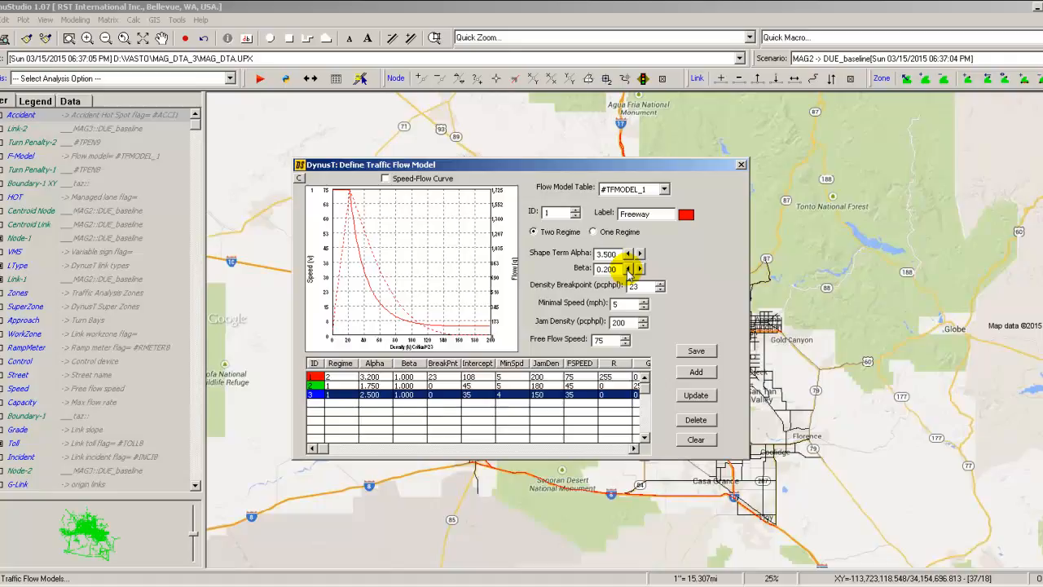
Step: Raise the Freeway model's beta briefly, then lower it to 0.010 to compare the curve shapes
{"action": "left_click", "coordinate": [639, 269]}
{"action": "left_click", "coordinate": [639, 269]}
{"action": "left_click", "coordinate": [639, 268]}
{"action": "left_click", "coordinate": [639, 269]}
{"action": "left_click", "coordinate": [639, 269]}
{"action": "left_click", "coordinate": [628, 269]}
{"action": "left_click", "coordinate": [628, 269]}
{"action": "left_click", "coordinate": [628, 269]}
{"action": "left_click", "coordinate": [627, 269]}
{"action": "left_click", "coordinate": [628, 269]}
{"action": "left_click", "coordinate": [627, 269]}
{"action": "left_click", "coordinate": [627, 269]}
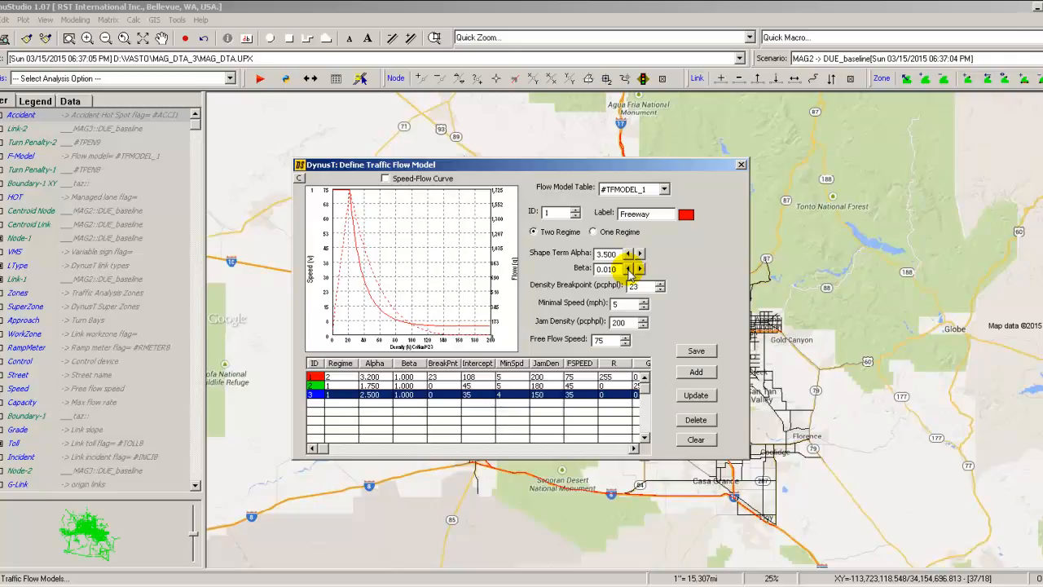
Step: Set the Freeway model's beta shape term to 0.410
{"action": "left_click", "coordinate": [640, 269]}
{"action": "left_click", "coordinate": [640, 269]}
{"action": "left_click", "coordinate": [639, 269]}
{"action": "left_click", "coordinate": [639, 269]}
{"action": "left_click", "coordinate": [640, 269]}
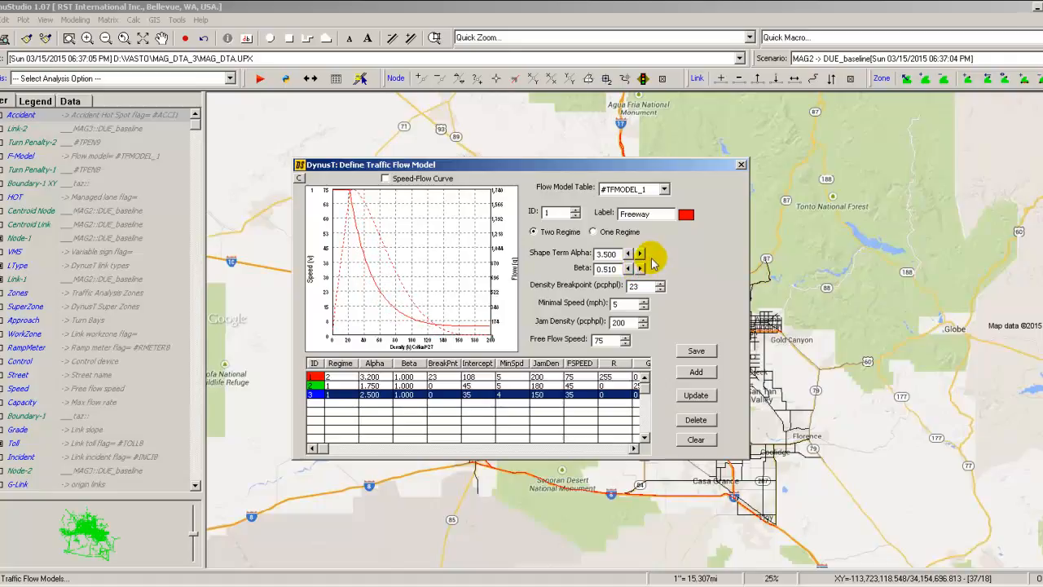
{"action": "left_click", "coordinate": [628, 268]}
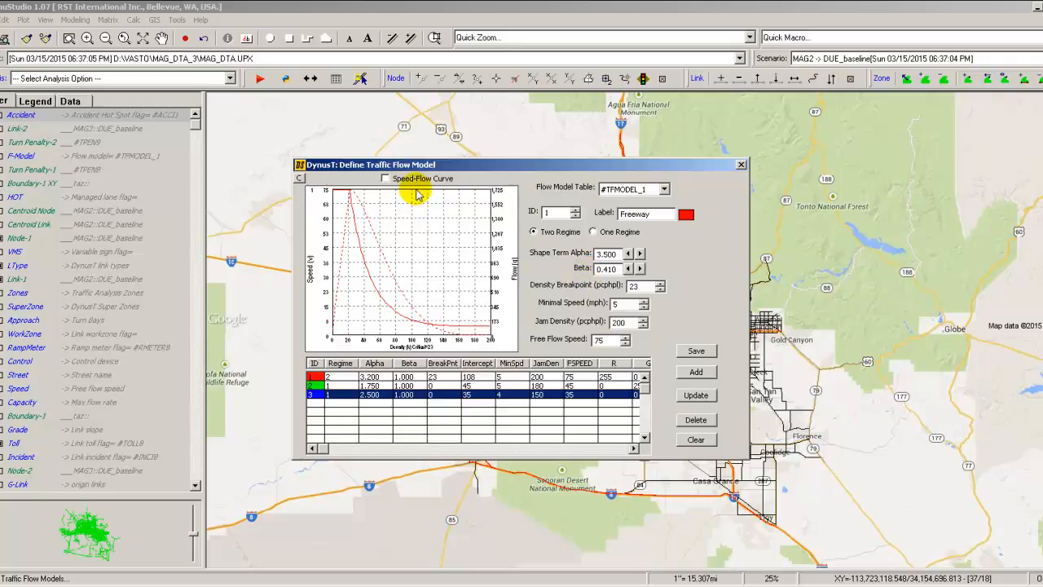
Step: Switch the graph to the speed-flow curve and lower the Freeway model's alpha to 1.500
{"action": "left_click", "coordinate": [385, 178]}
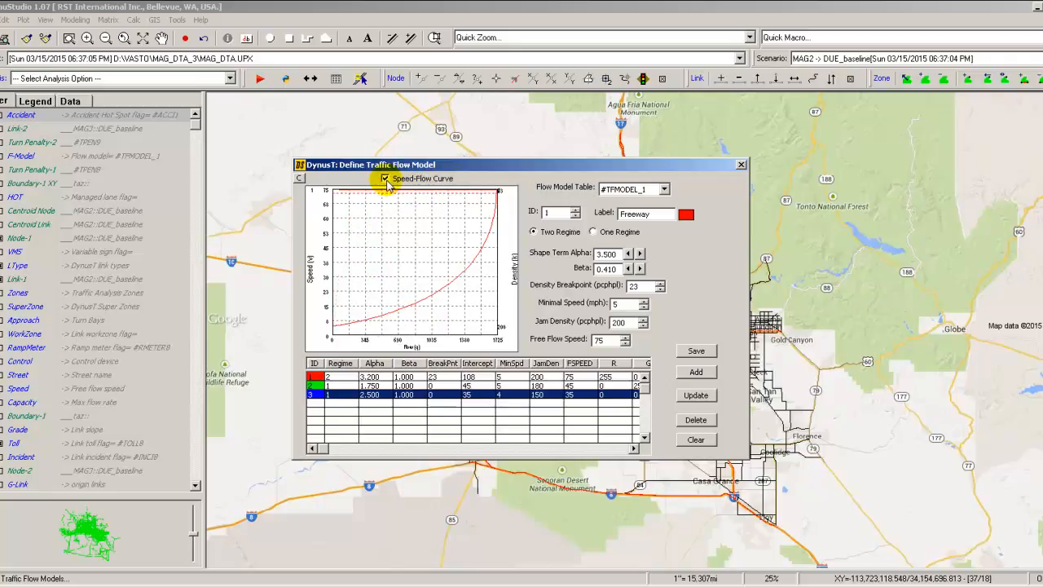
{"action": "left_click", "coordinate": [629, 254]}
{"action": "left_click", "coordinate": [629, 253]}
{"action": "left_click", "coordinate": [629, 255]}
{"action": "left_click", "coordinate": [629, 254]}
{"action": "left_click", "coordinate": [629, 255]}
{"action": "left_click", "coordinate": [630, 254]}
{"action": "left_click", "coordinate": [629, 255]}
{"action": "left_click", "coordinate": [630, 254]}
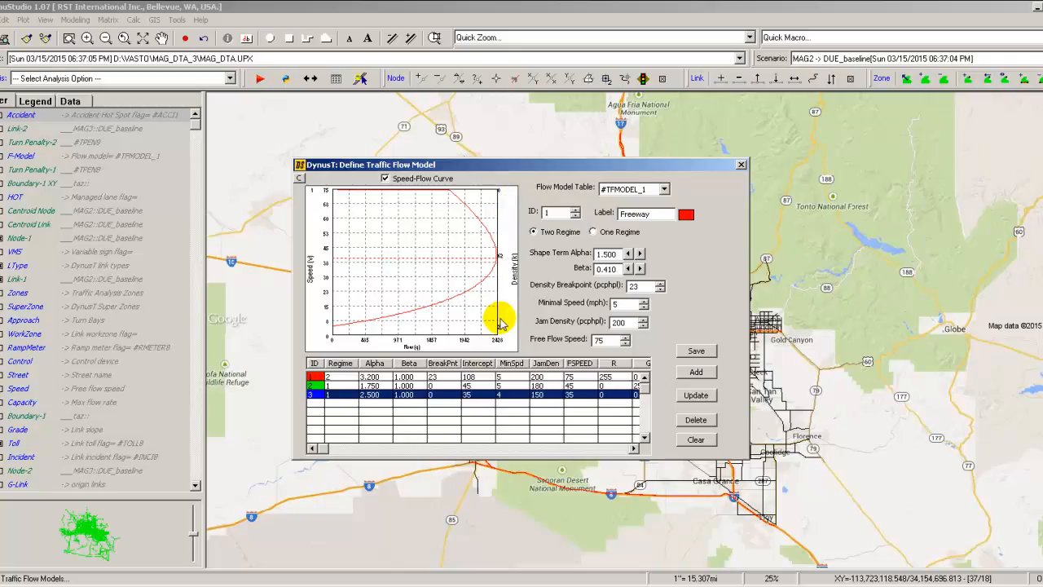
Step: Raise the Freeway model's shape term alpha to 2.800 while displaying the speed-flow curve
{"action": "left_click", "coordinate": [641, 254]}
{"action": "left_click", "coordinate": [640, 254]}
{"action": "left_click", "coordinate": [641, 255]}
{"action": "left_click", "coordinate": [640, 254]}
{"action": "left_click", "coordinate": [641, 255]}
{"action": "left_click", "coordinate": [640, 255]}
{"action": "left_click", "coordinate": [641, 254]}
{"action": "left_click", "coordinate": [641, 254]}
{"action": "left_click", "coordinate": [640, 254]}
{"action": "left_click", "coordinate": [640, 255]}
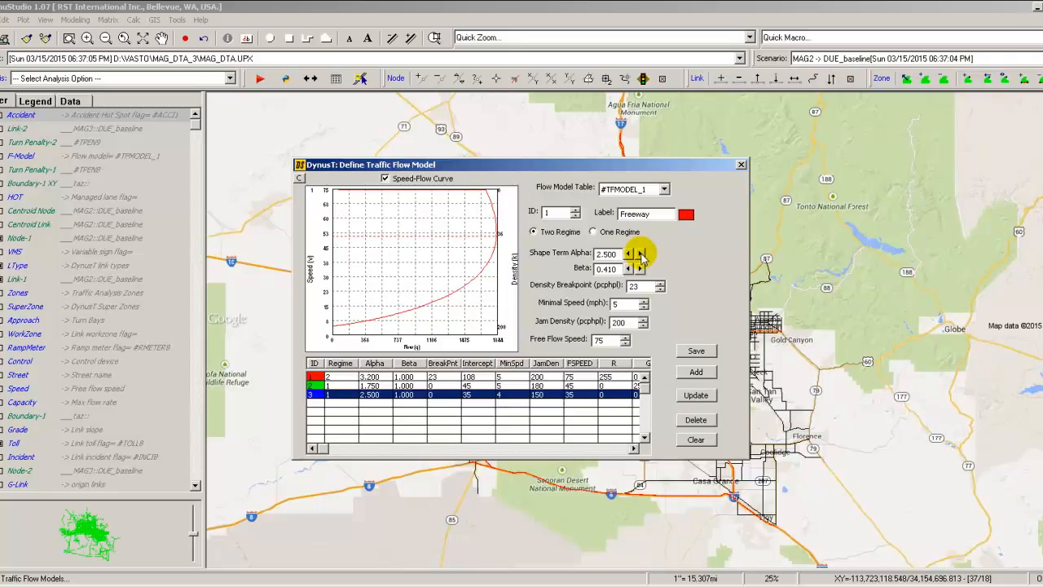
{"action": "left_click", "coordinate": [640, 255]}
{"action": "left_click", "coordinate": [641, 254]}
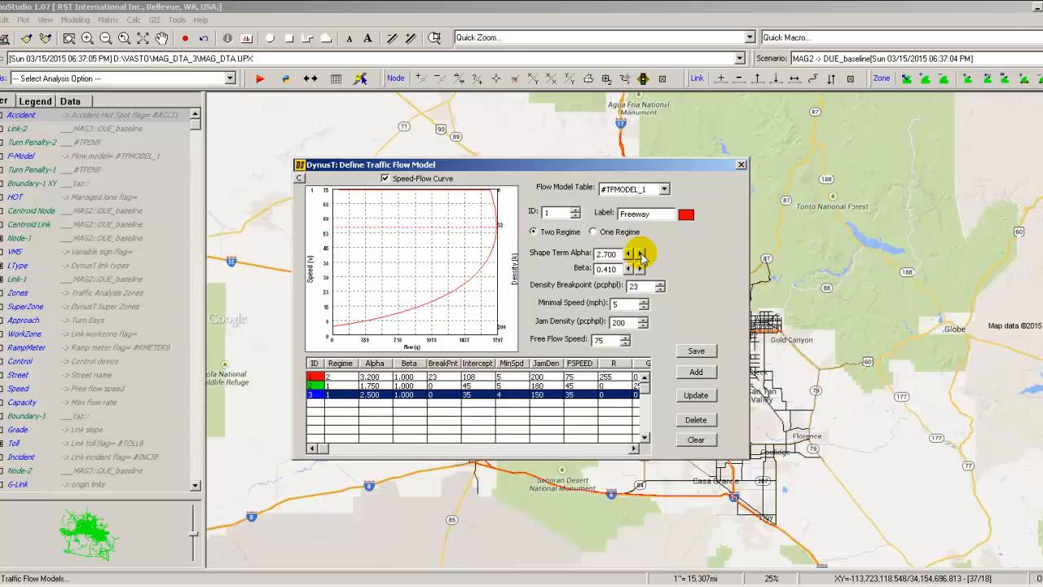
{"action": "left_click", "coordinate": [641, 254]}
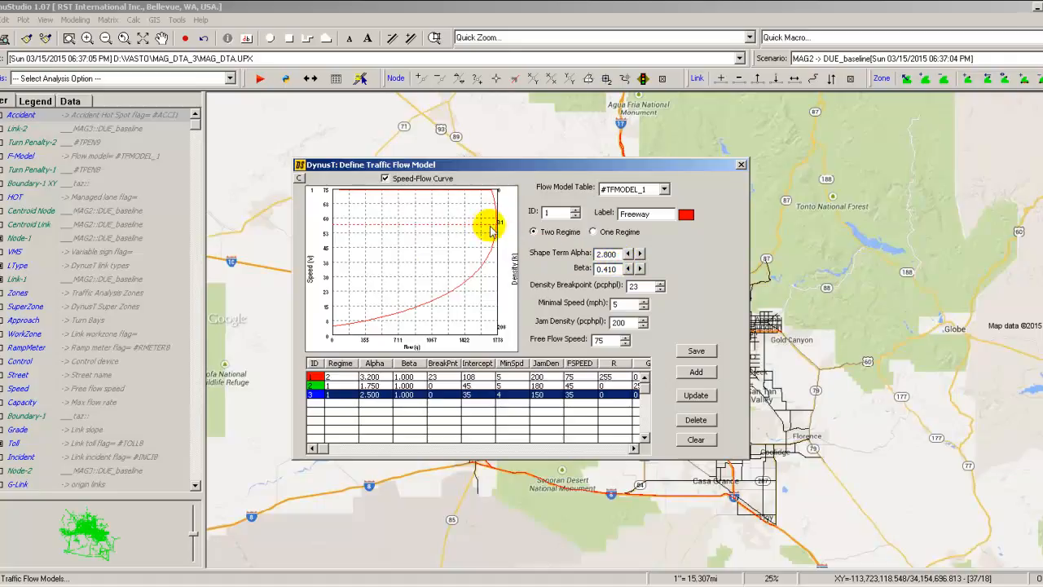
Step: Lower the Freeway model's shape term alpha to 2.000 and bring it back up to 2.100
{"action": "left_click", "coordinate": [628, 254]}
{"action": "left_click", "coordinate": [627, 253]}
{"action": "left_click", "coordinate": [628, 254]}
{"action": "left_click", "coordinate": [628, 253]}
{"action": "left_click", "coordinate": [627, 253]}
{"action": "left_click", "coordinate": [628, 253]}
{"action": "left_click", "coordinate": [627, 253]}
{"action": "left_click", "coordinate": [628, 253]}
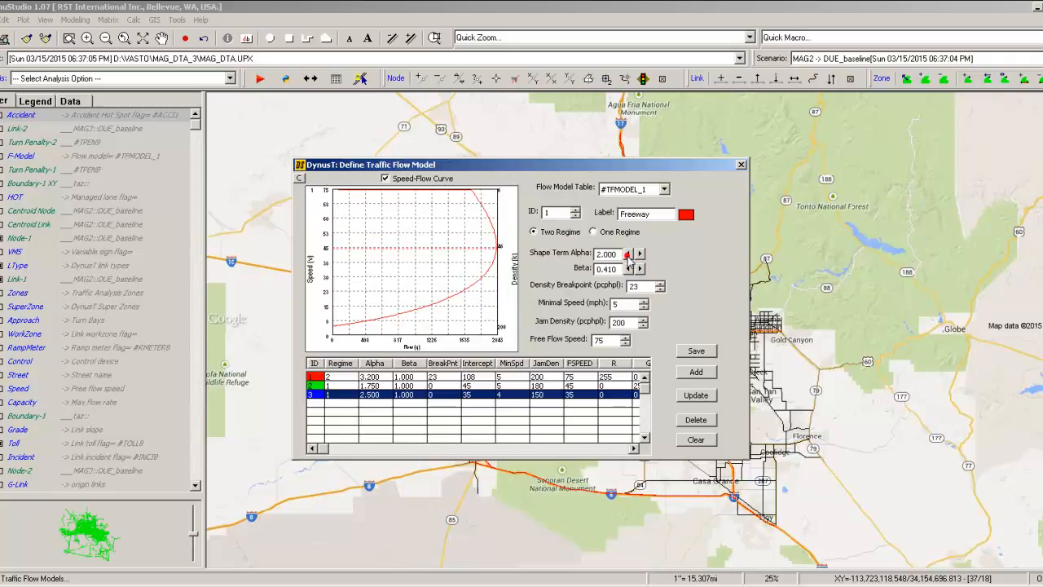
{"action": "left_click", "coordinate": [640, 253]}
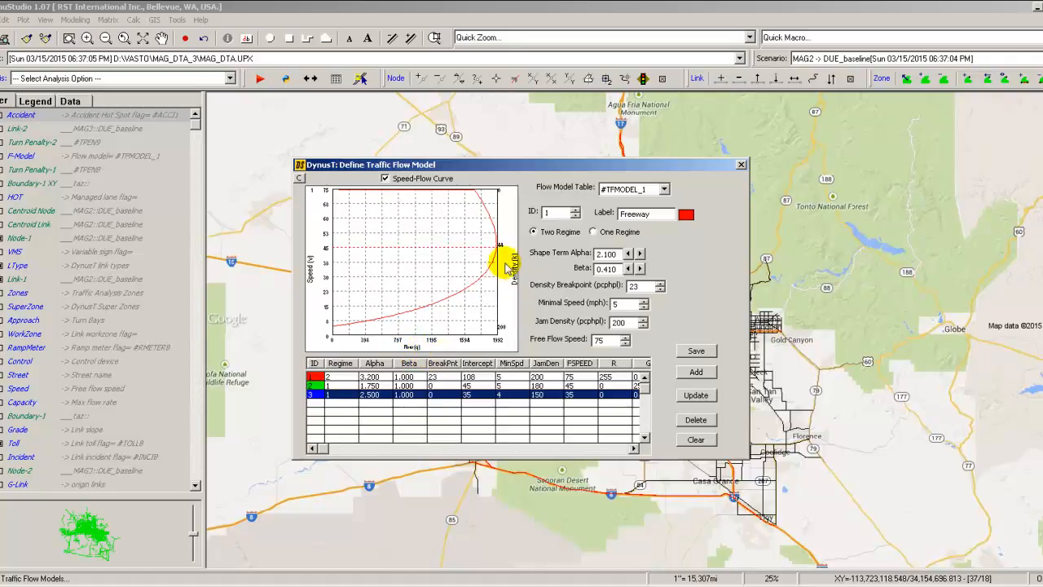
Step: Return the graph to the density curve, view the curves of flow models 2, 1 and 3, and close the definitions without saving
{"action": "left_click", "coordinate": [385, 179]}
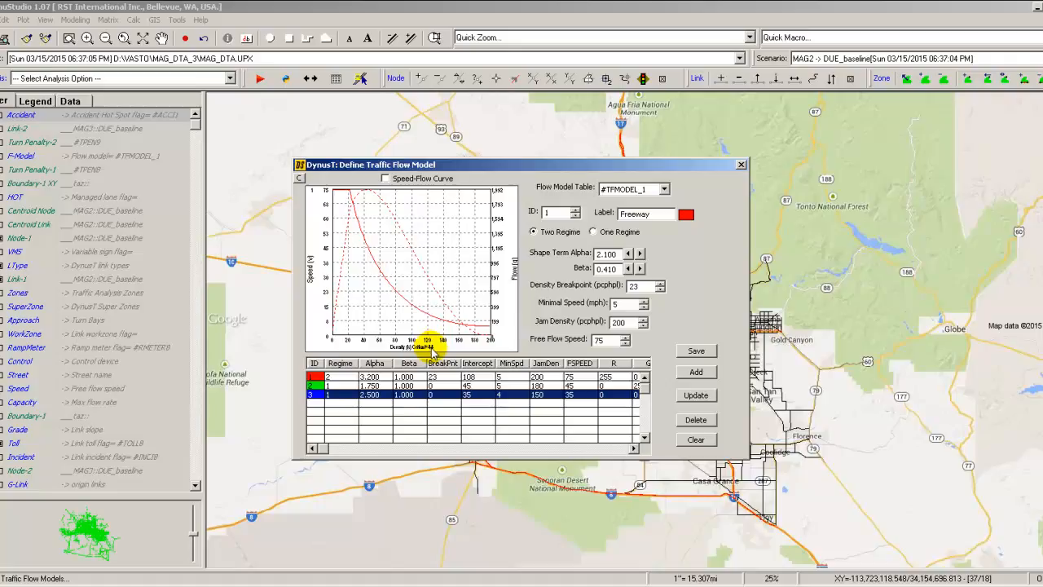
{"action": "left_click", "coordinate": [487, 386]}
{"action": "left_click", "coordinate": [486, 376]}
{"action": "left_click", "coordinate": [487, 395]}
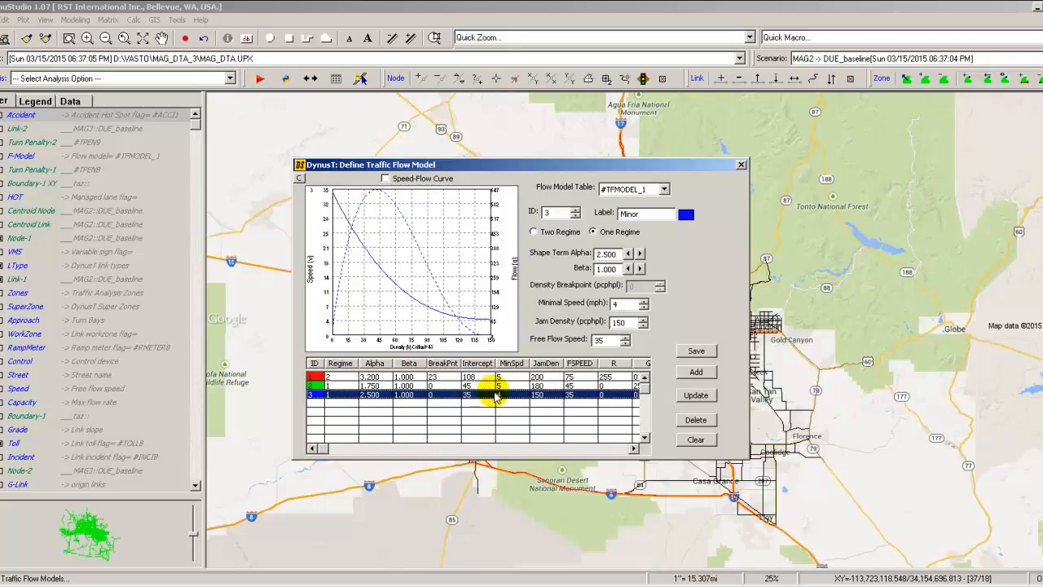
{"action": "left_click", "coordinate": [741, 167]}
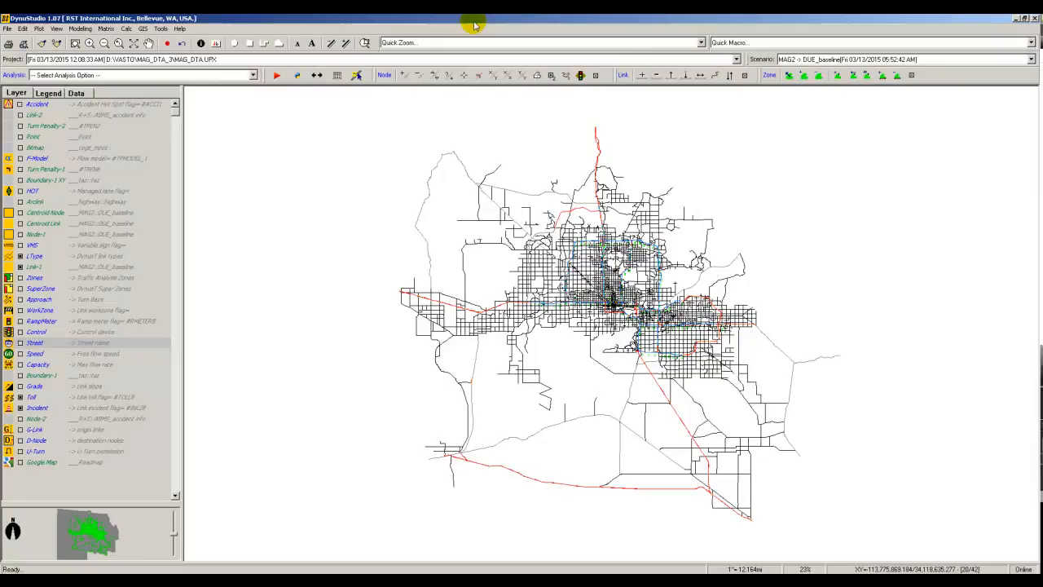
Step: Review the values of time for LOV, HOV and trucks and the freeway bias factor, and accept them as they are
{"action": "left_click", "coordinate": [78, 30]}
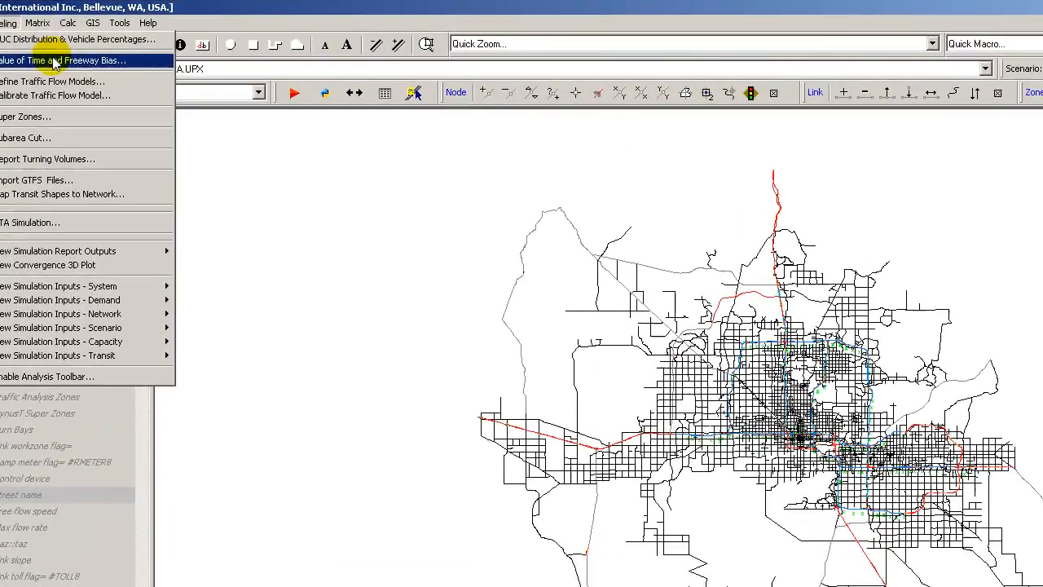
{"action": "left_click", "coordinate": [54, 62]}
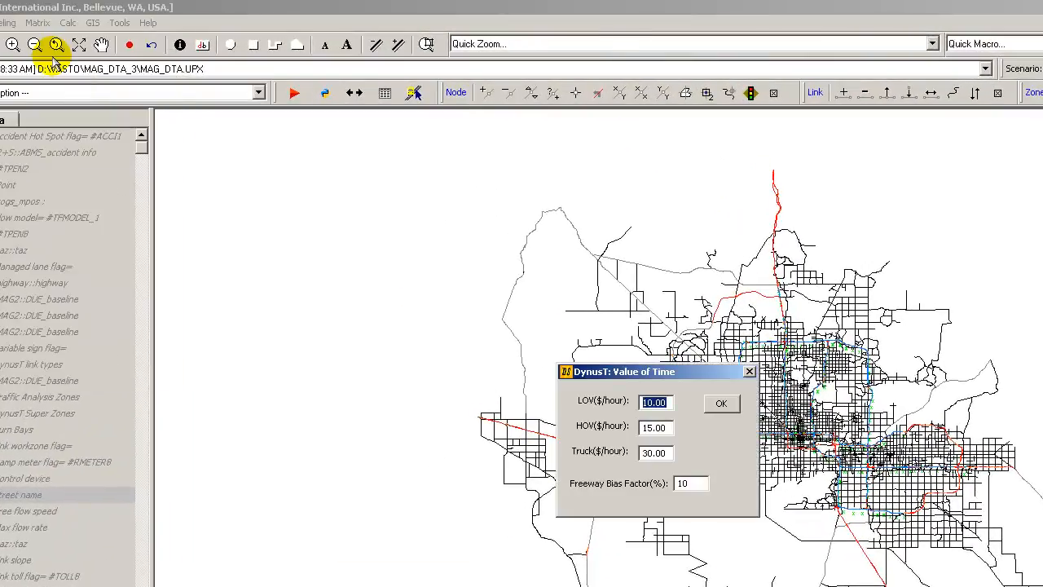
{"action": "left_click", "coordinate": [667, 404]}
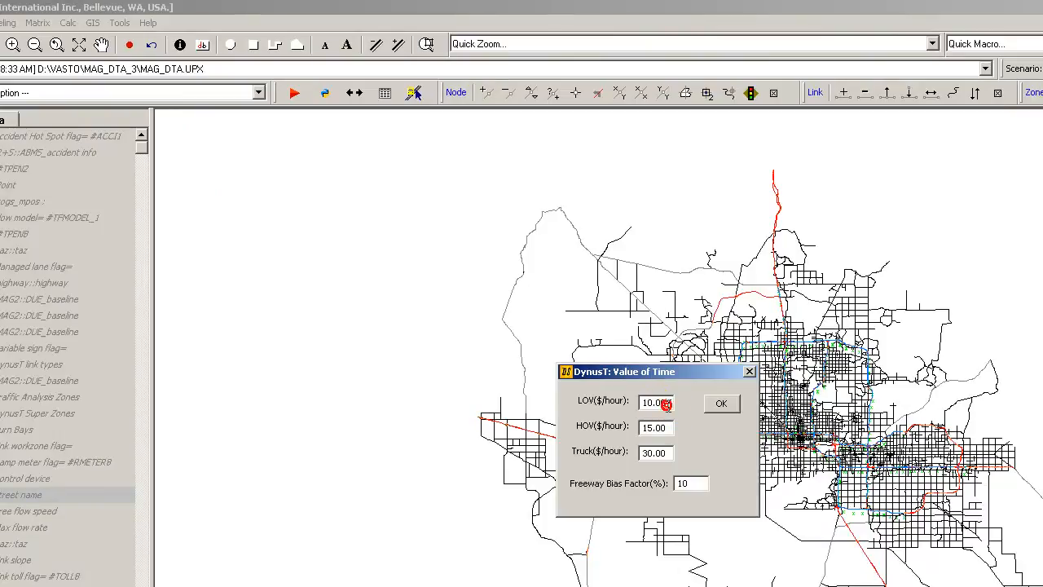
{"action": "left_click", "coordinate": [667, 428]}
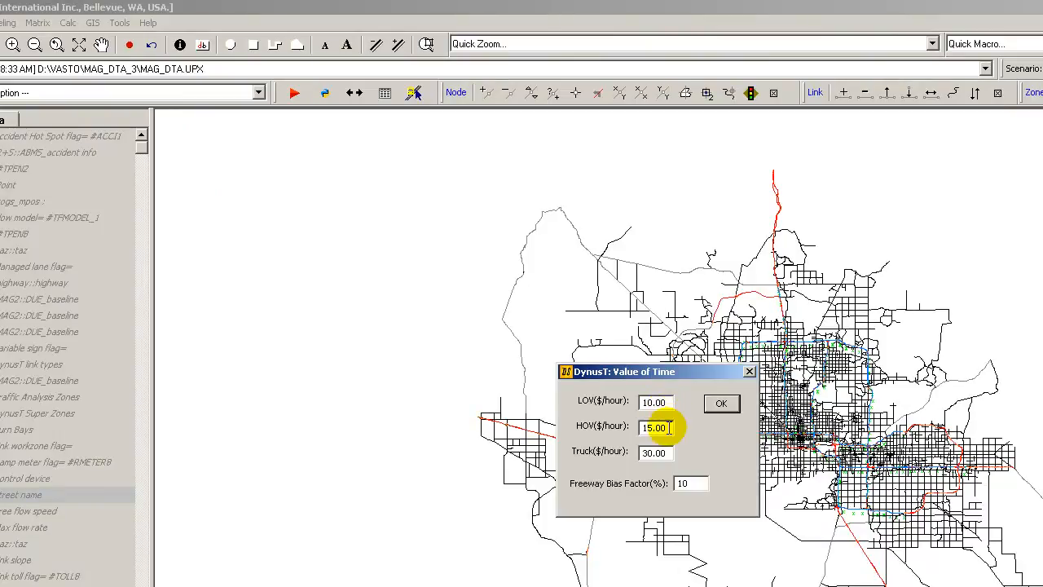
{"action": "left_click", "coordinate": [667, 449]}
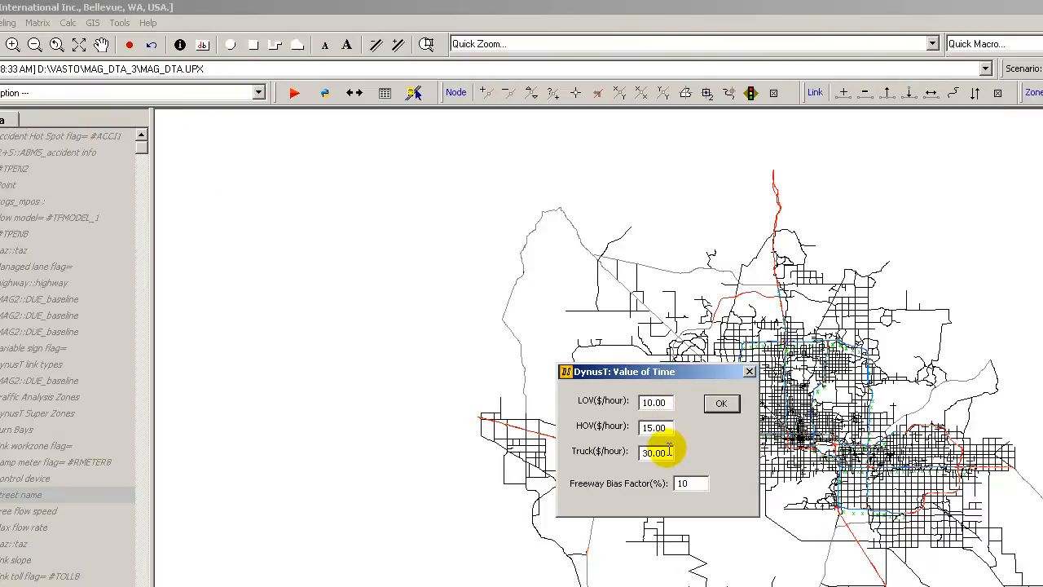
{"action": "left_click", "coordinate": [699, 486]}
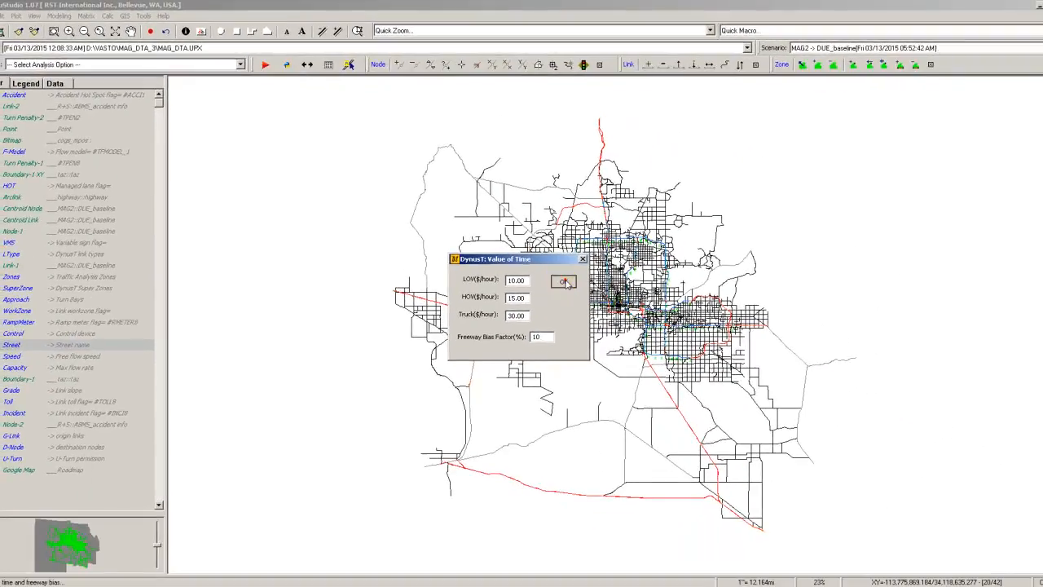
{"action": "left_click", "coordinate": [720, 402]}
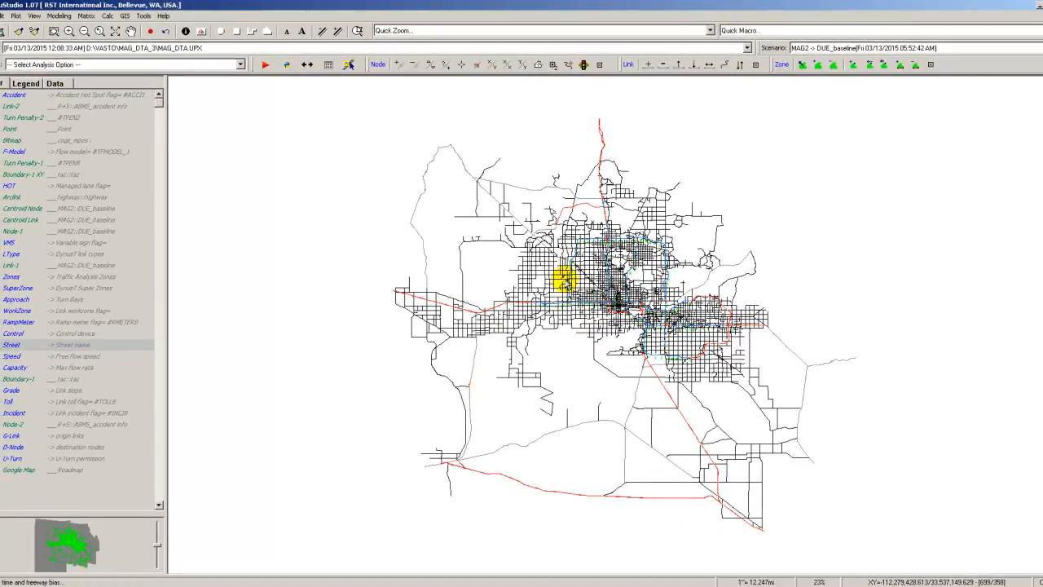
Step: Open the traffic flow model definitions and compare the Freeway and Arterial models' curves and parameters, ending on Freeway
{"action": "left_click", "coordinate": [60, 16]}
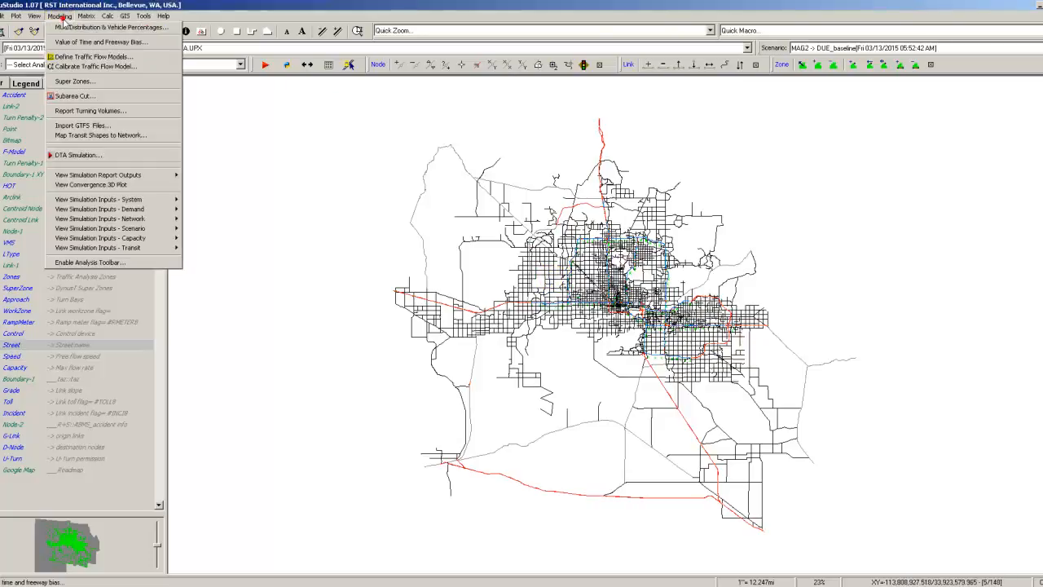
{"action": "left_click", "coordinate": [86, 57]}
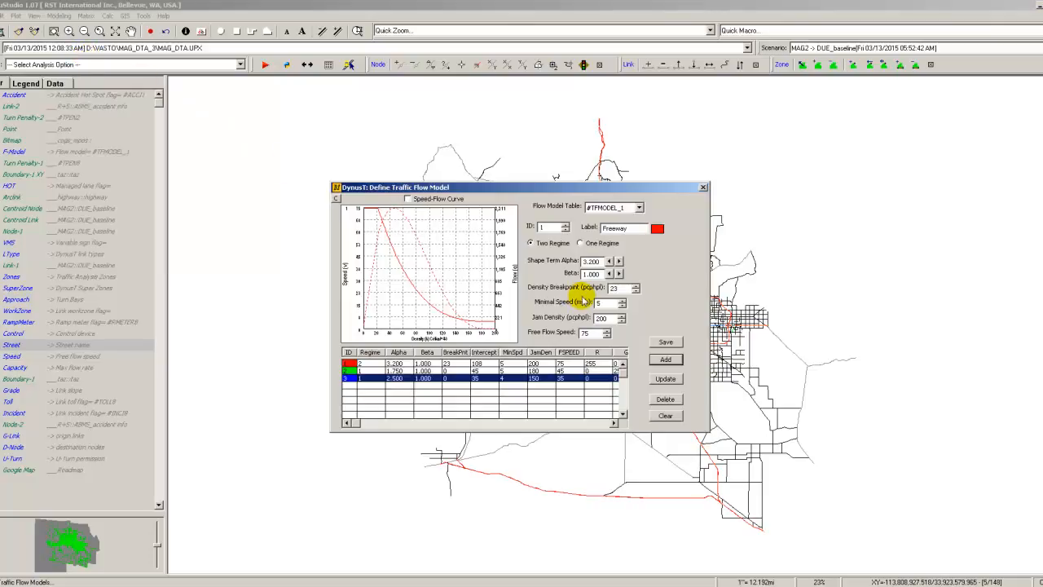
{"action": "left_click", "coordinate": [487, 363]}
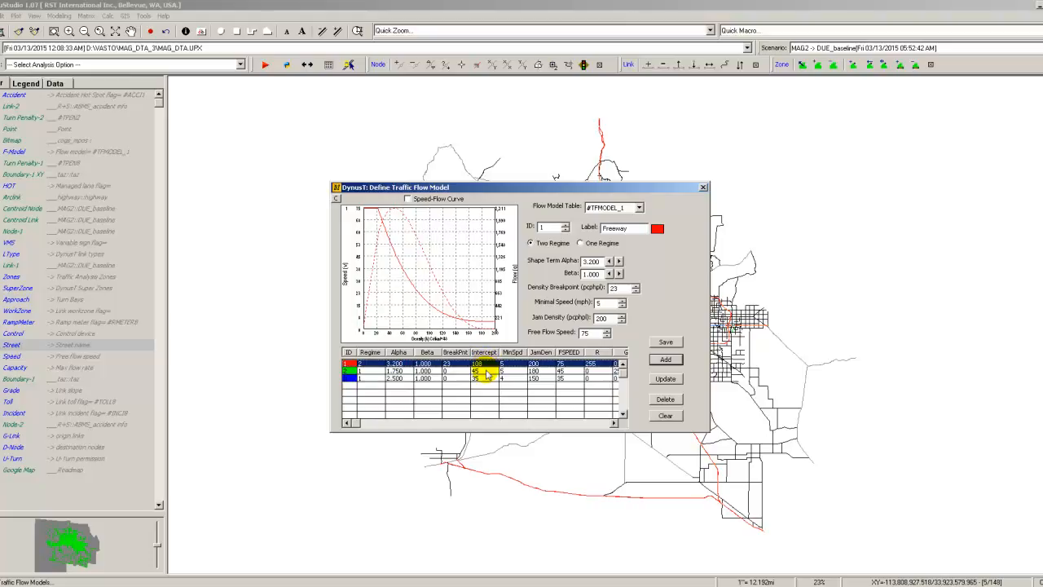
{"action": "left_click", "coordinate": [486, 372]}
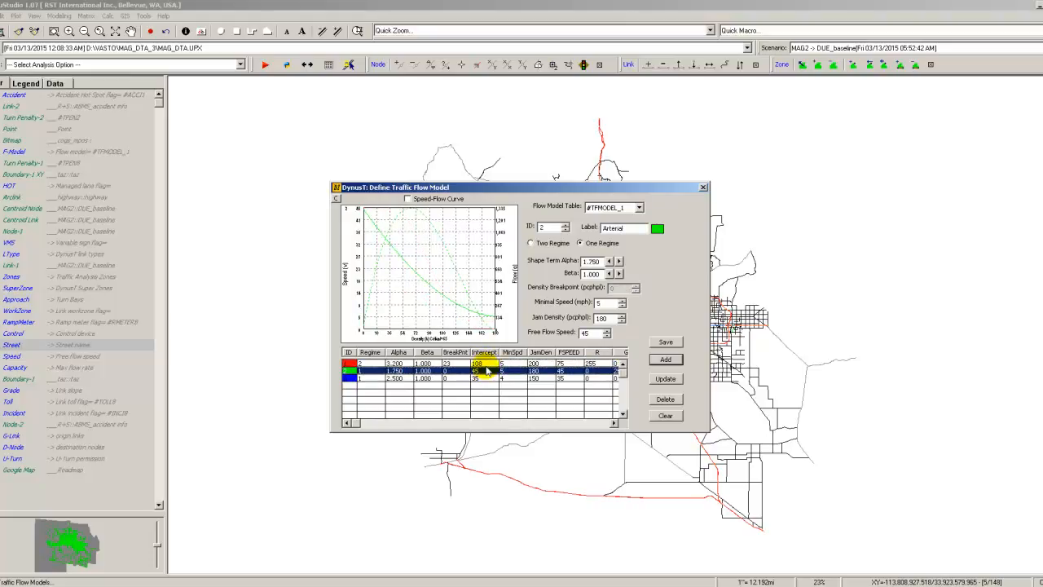
{"action": "left_click", "coordinate": [486, 364]}
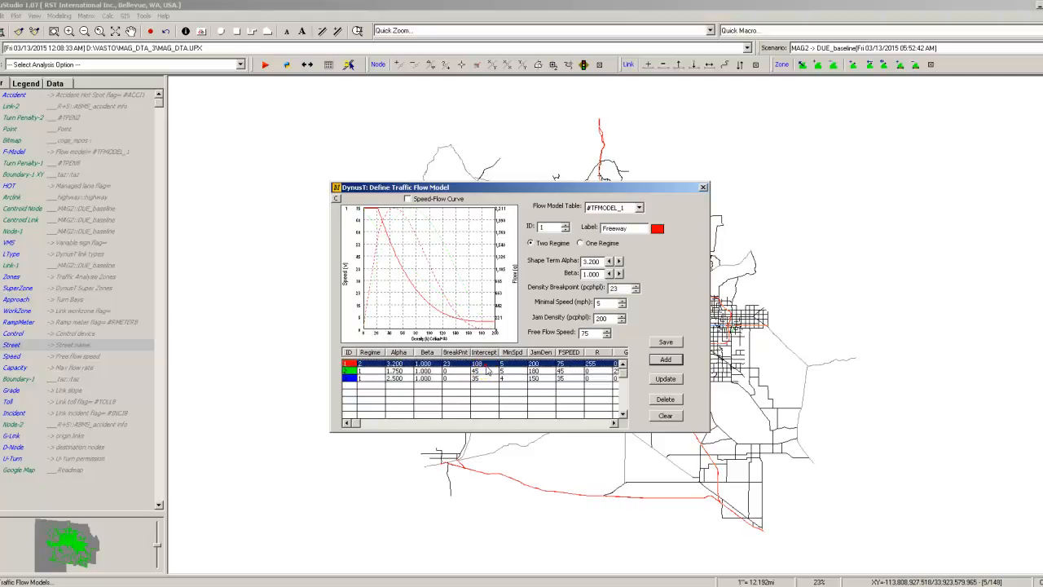
Step: Adjust the Freeway model's shape term alpha to 3.500
{"action": "left_click", "coordinate": [620, 263]}
{"action": "left_click", "coordinate": [620, 262]}
{"action": "left_click", "coordinate": [610, 262]}
{"action": "left_click", "coordinate": [609, 261]}
{"action": "left_click", "coordinate": [609, 261]}
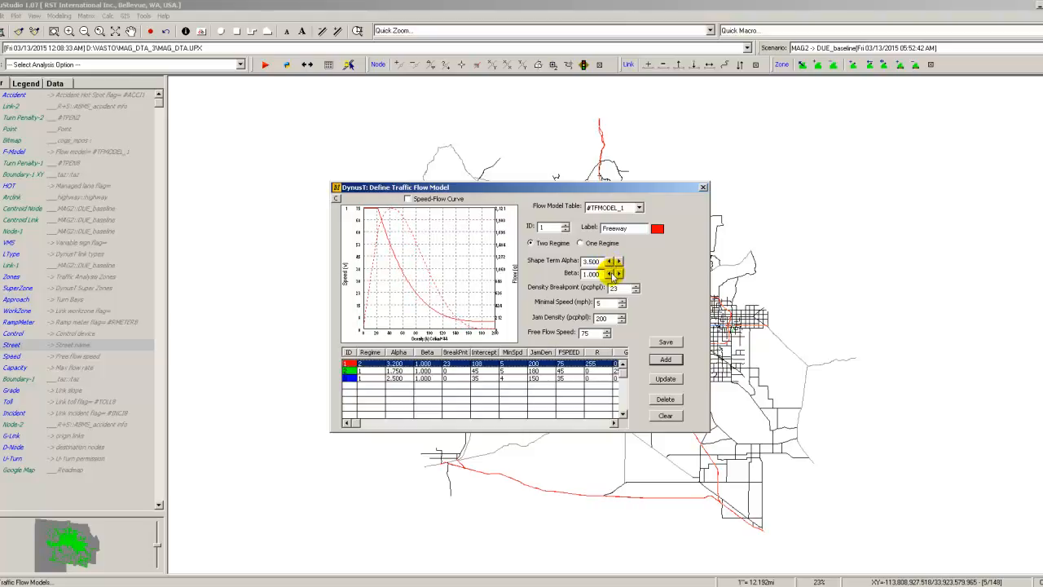
Step: Adjust the Freeway model's beta to 0.800
{"action": "left_click", "coordinate": [609, 274]}
{"action": "left_click", "coordinate": [610, 273]}
{"action": "left_click", "coordinate": [610, 274]}
{"action": "left_click", "coordinate": [618, 274]}
{"action": "left_click", "coordinate": [619, 274]}
{"action": "left_click", "coordinate": [619, 274]}
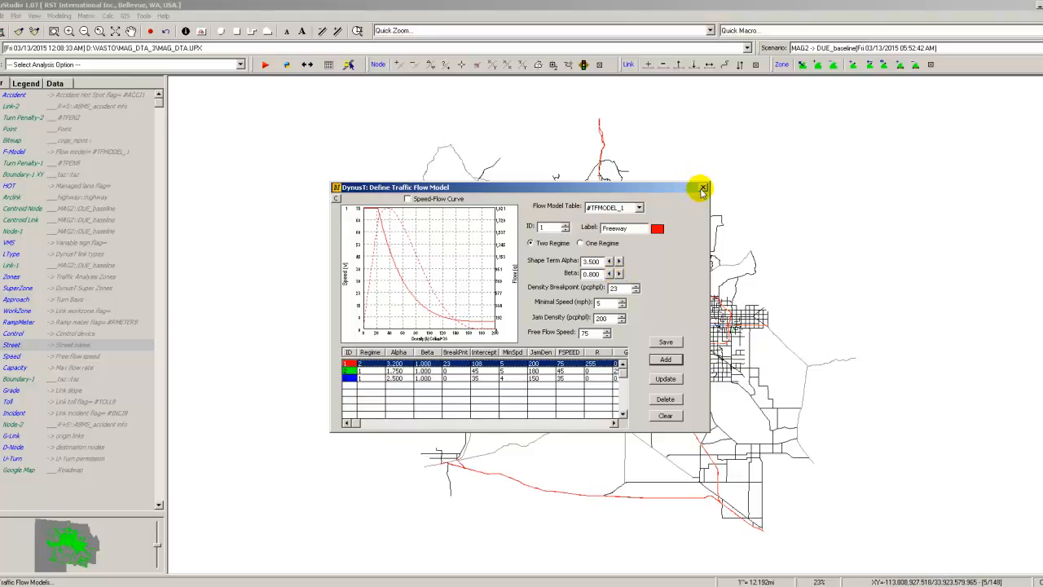
Step: View the Freeway model's speed-flow curve, return to the density curve, and close the definitions without saving
{"action": "left_click", "coordinate": [407, 198]}
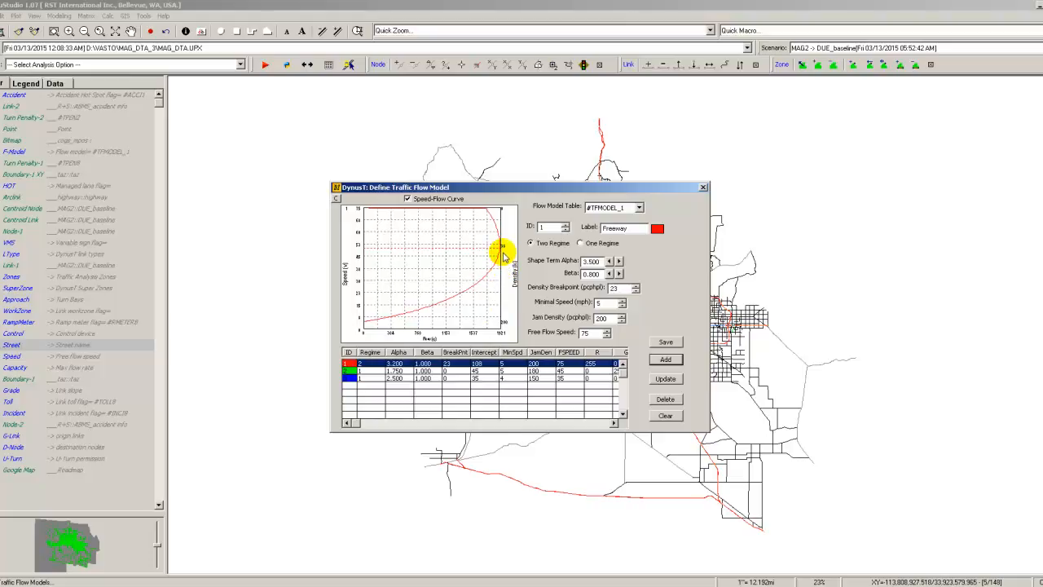
{"action": "left_click", "coordinate": [406, 199]}
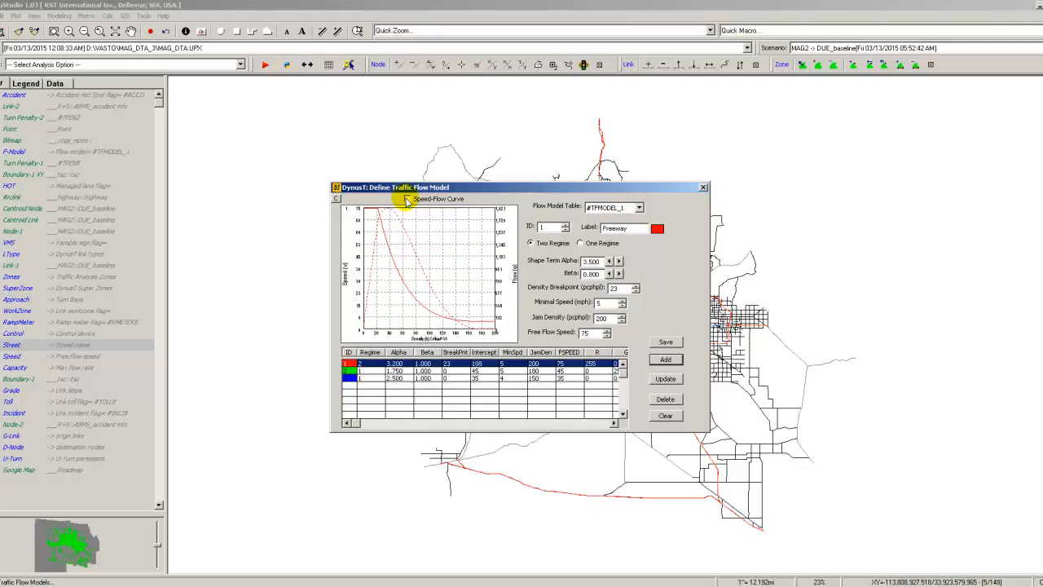
{"action": "left_click", "coordinate": [703, 188]}
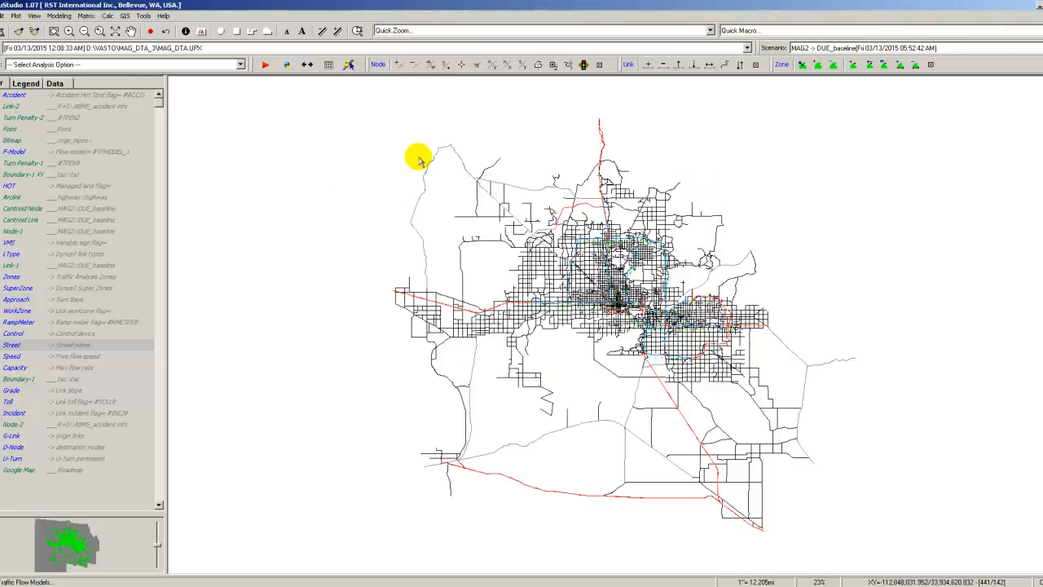
Step: Open the OD demand table editor and view the temporal profile graph of mag_demand.mat
{"action": "left_click", "coordinate": [87, 16]}
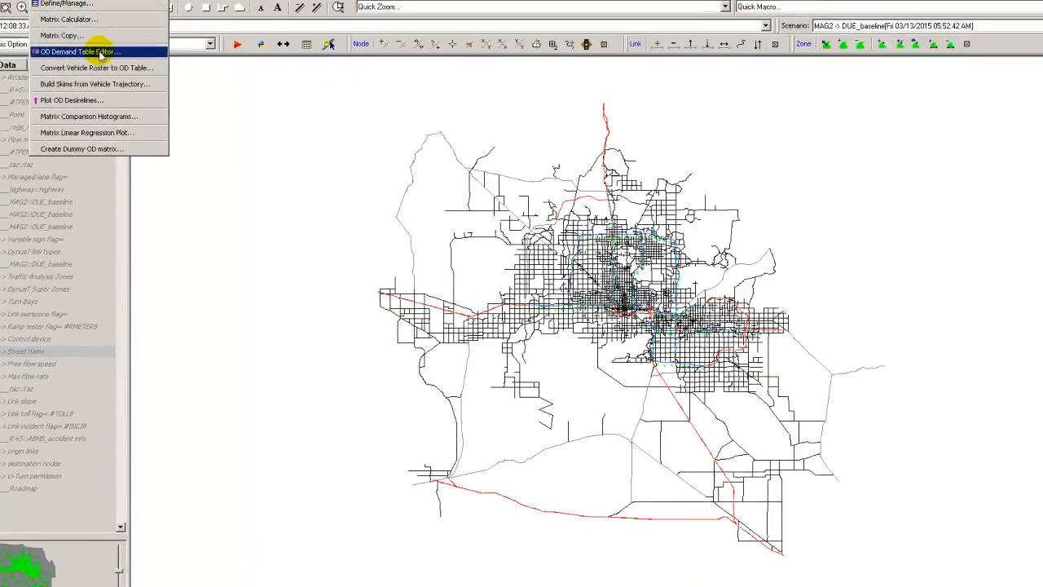
{"action": "left_click", "coordinate": [99, 52]}
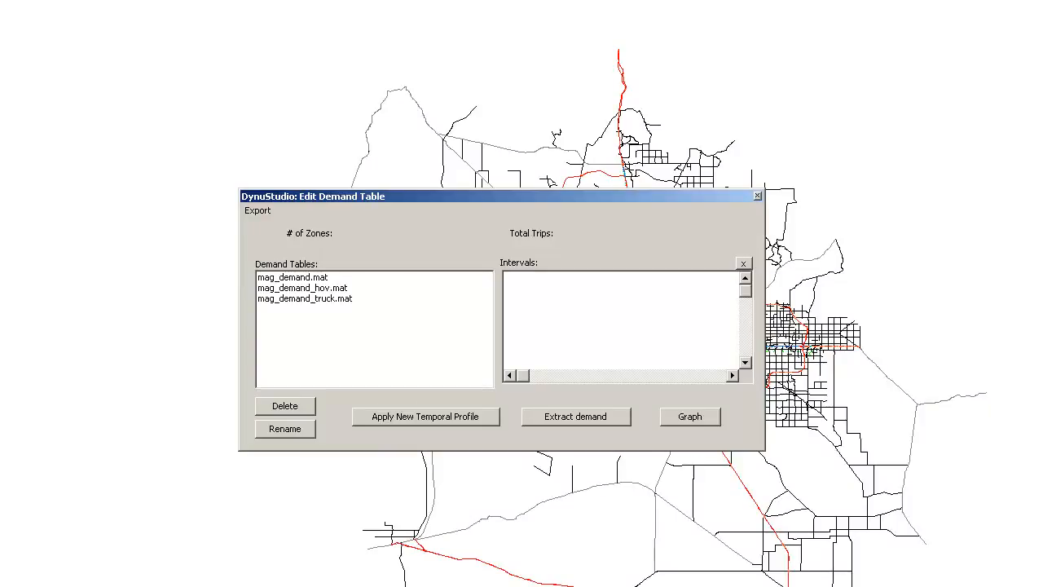
{"action": "left_click", "coordinate": [313, 278]}
{"action": "double_click", "coordinate": [314, 280]}
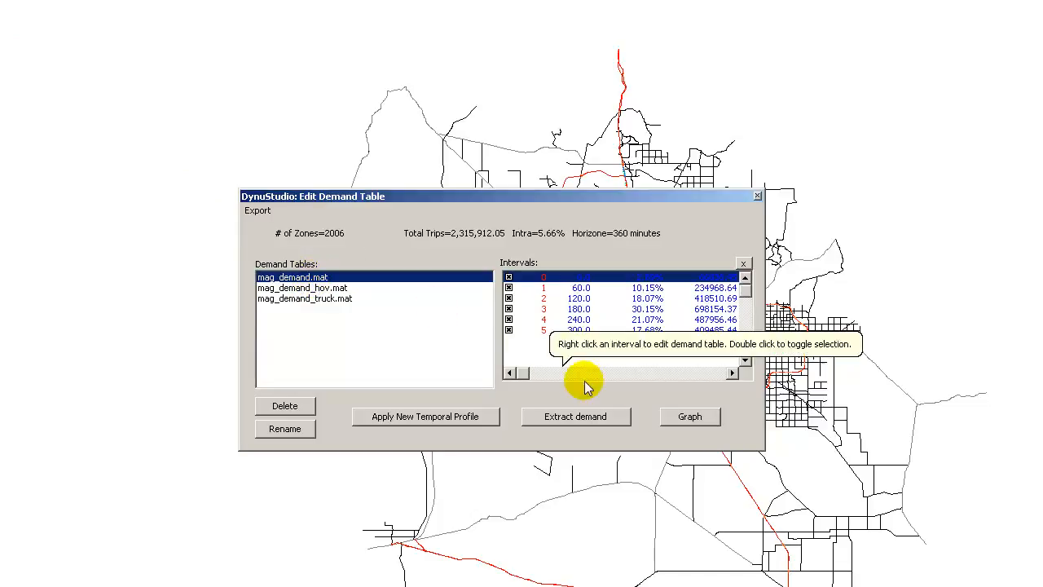
{"action": "left_click", "coordinate": [692, 417]}
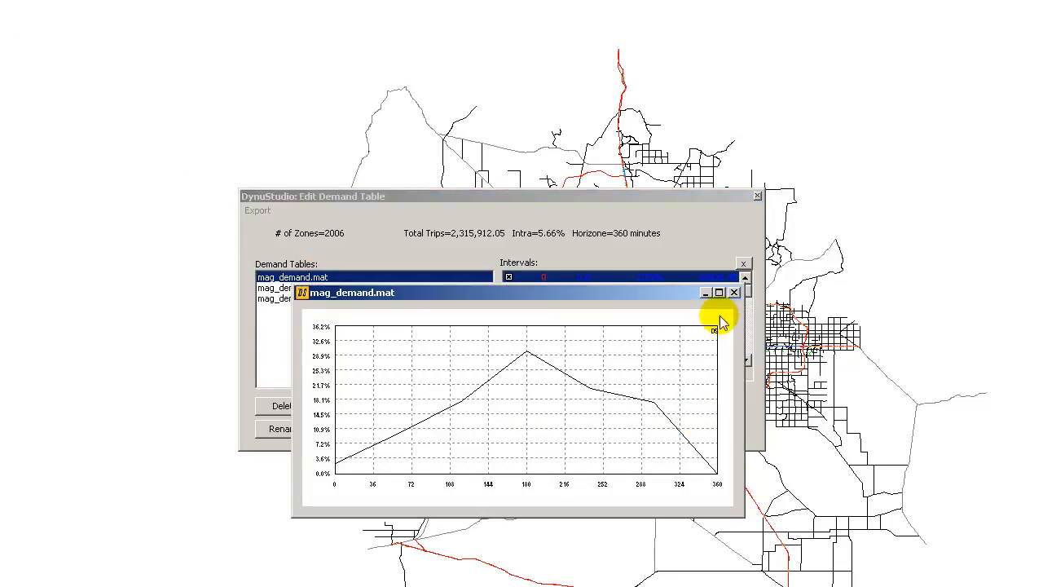
{"action": "left_click", "coordinate": [734, 292]}
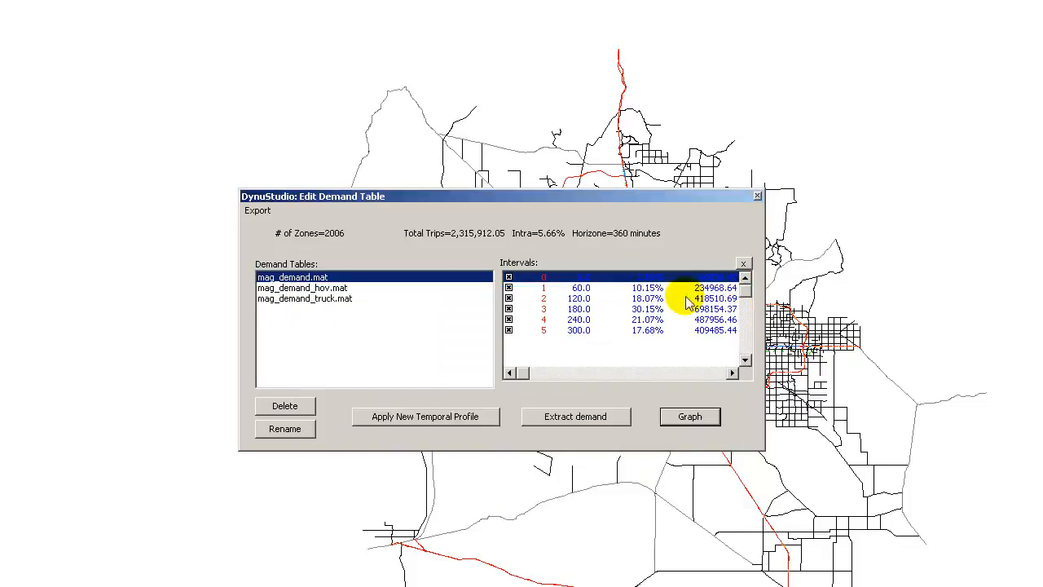
Step: View the temporal profile graph of the truck demand table mag_demand_truck.mat
{"action": "left_click", "coordinate": [340, 301]}
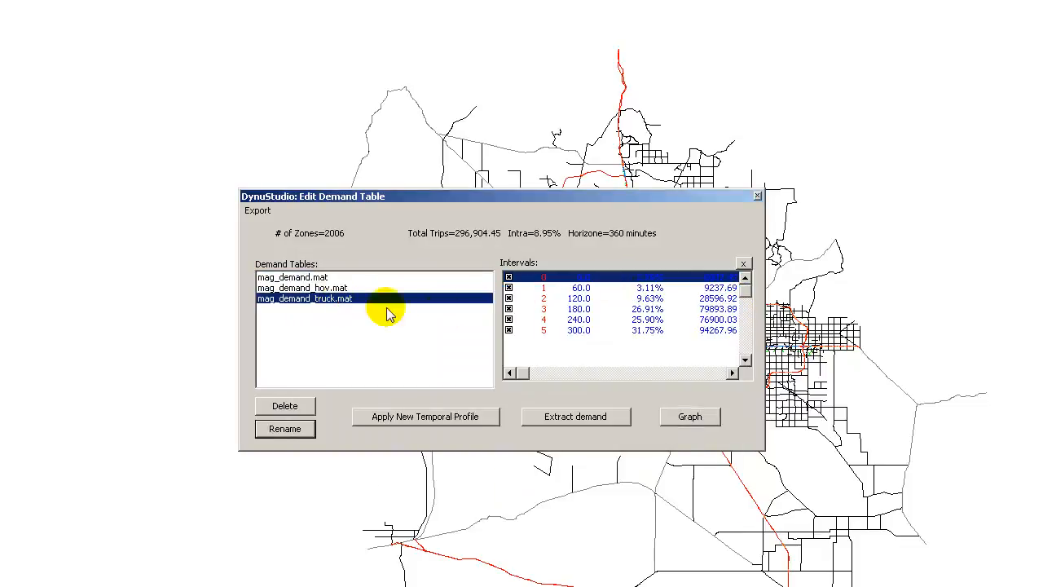
{"action": "left_click", "coordinate": [692, 427]}
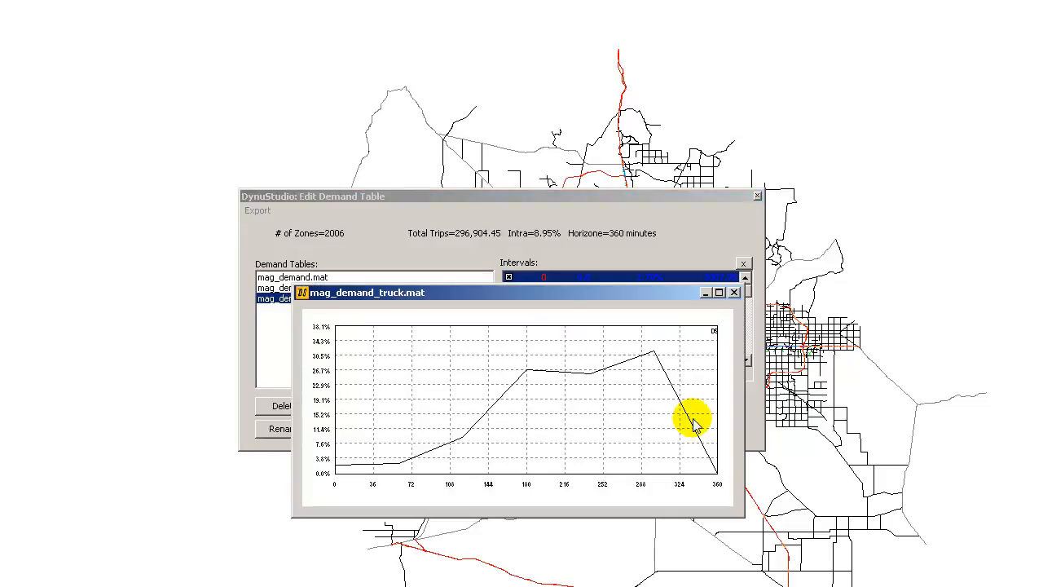
{"action": "left_click", "coordinate": [734, 292]}
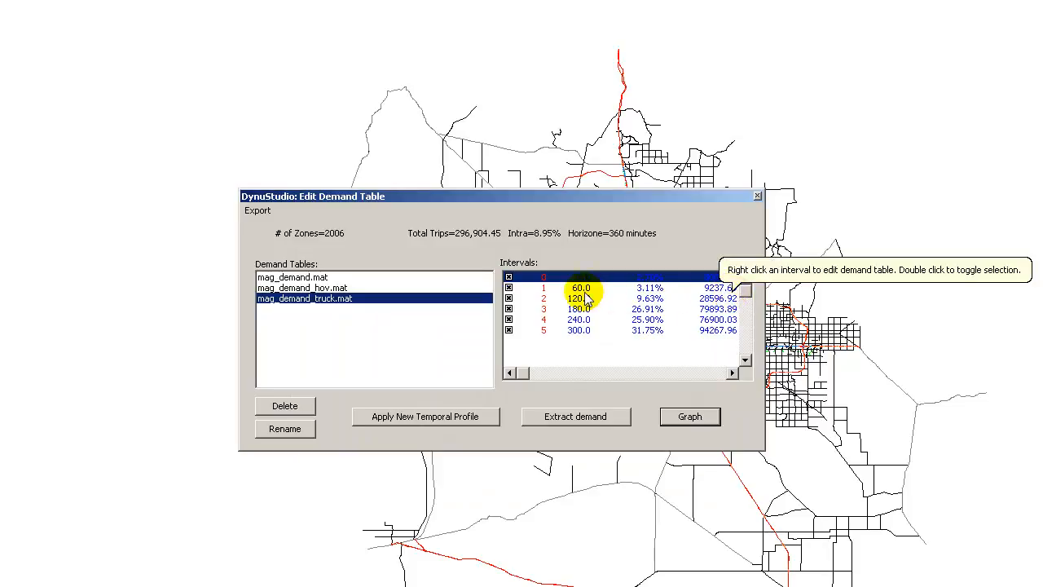
Step: Examine the truck demand matrix for interval 4, and close the matrix and the demand table editor
{"action": "right_click", "coordinate": [582, 320]}
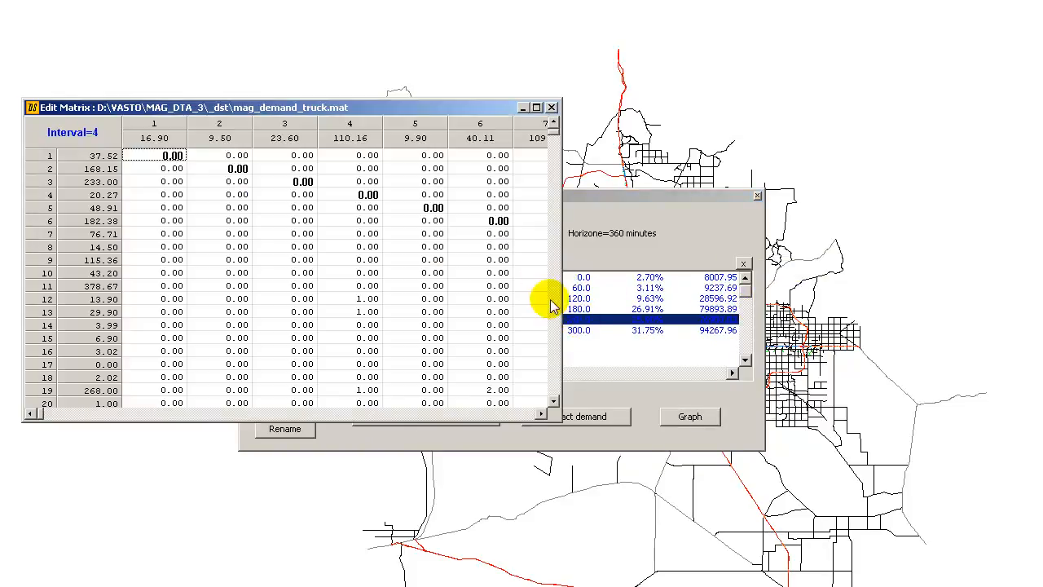
{"action": "left_click_drag", "start_coordinate": [552, 131], "coordinate": [557, 152]}
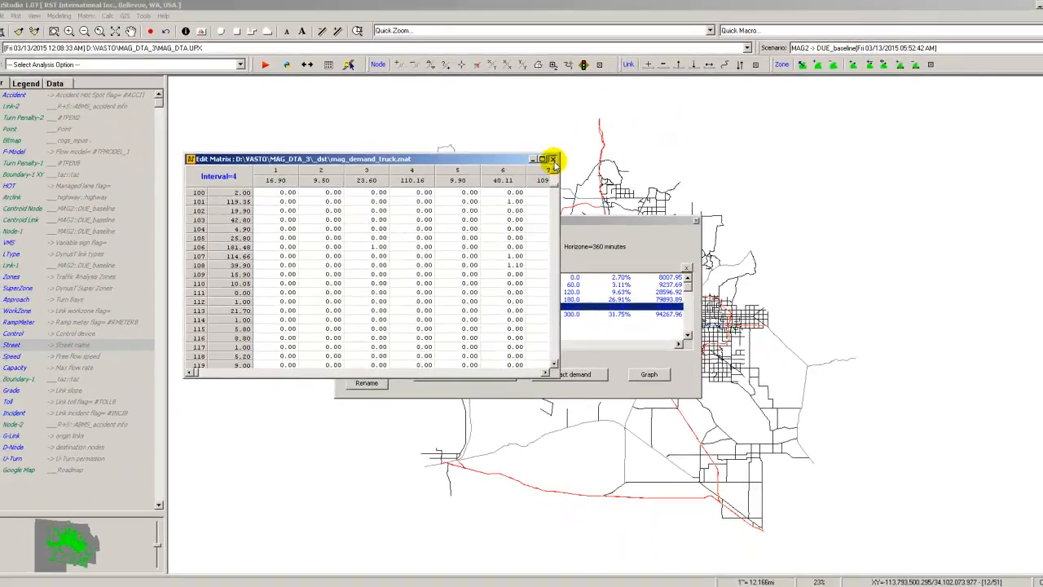
{"action": "left_click", "coordinate": [553, 142]}
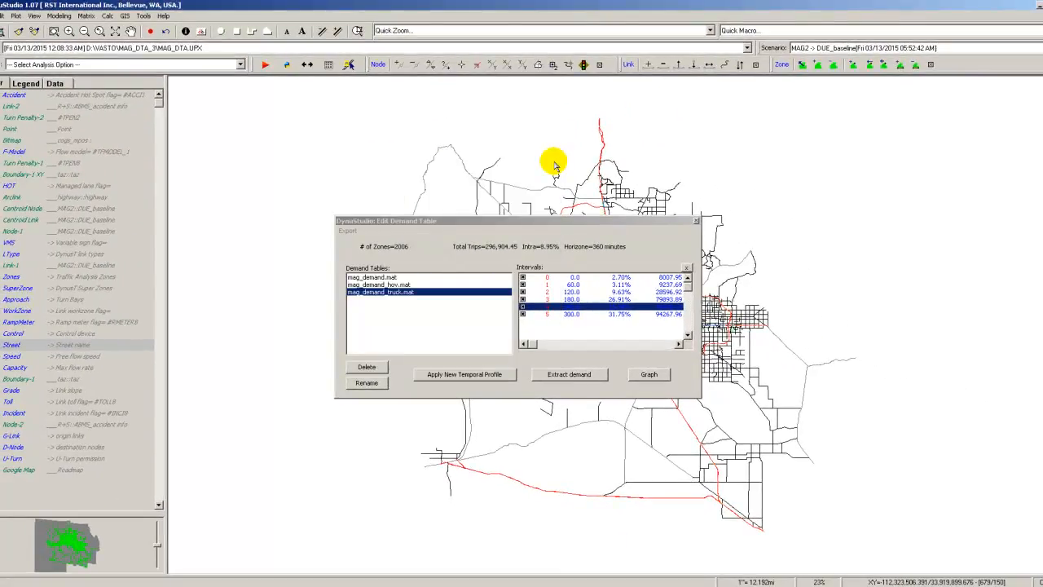
{"action": "left_click", "coordinate": [697, 221]}
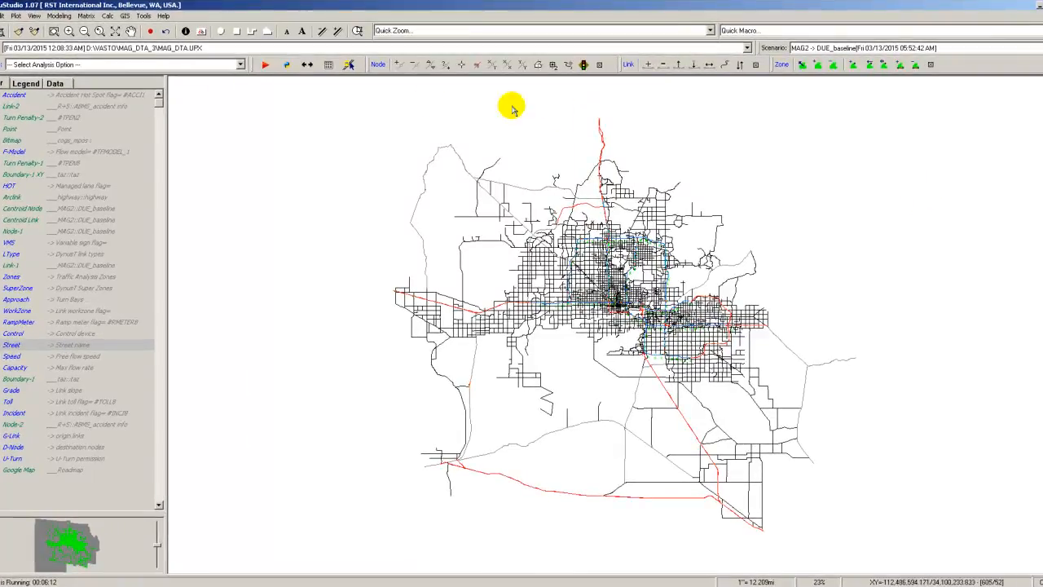
Step: Open the DTA simulation settings and review the demand file setup with its intervals and the multi-traveler class distribution
{"action": "left_click", "coordinate": [265, 66]}
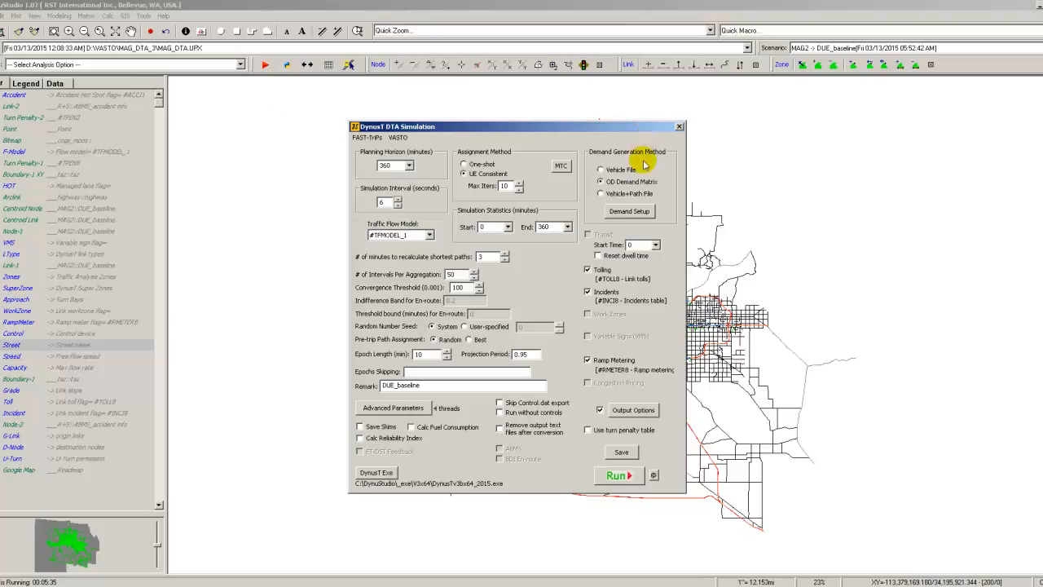
{"action": "left_click", "coordinate": [636, 213]}
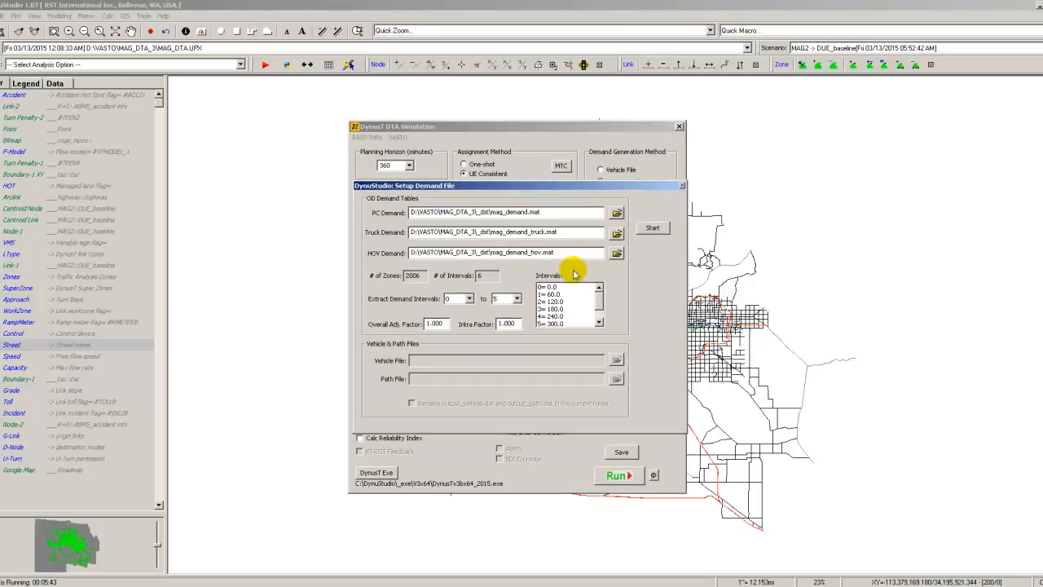
{"action": "left_click", "coordinate": [599, 301]}
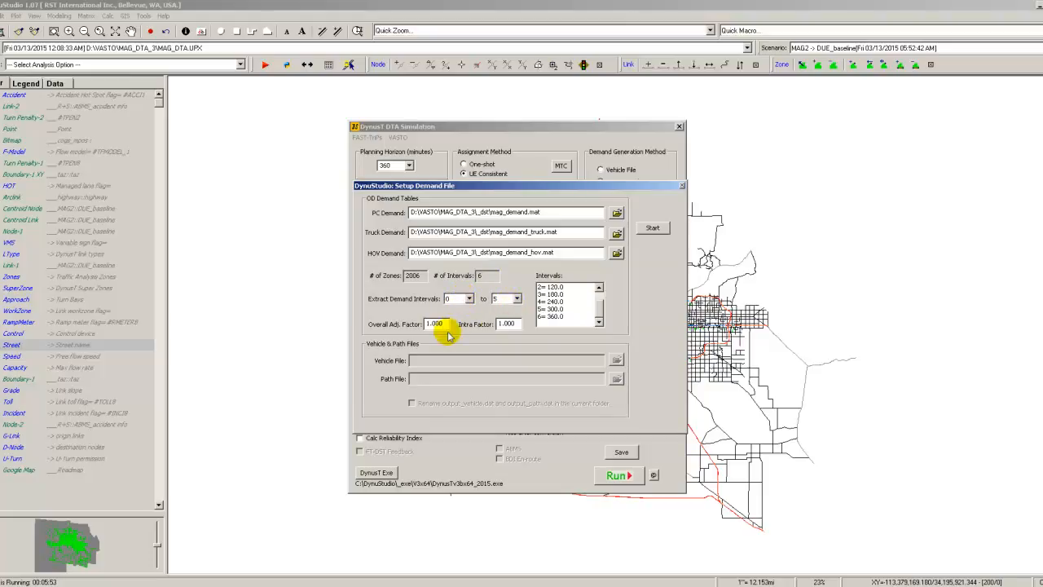
{"action": "left_click", "coordinate": [681, 187]}
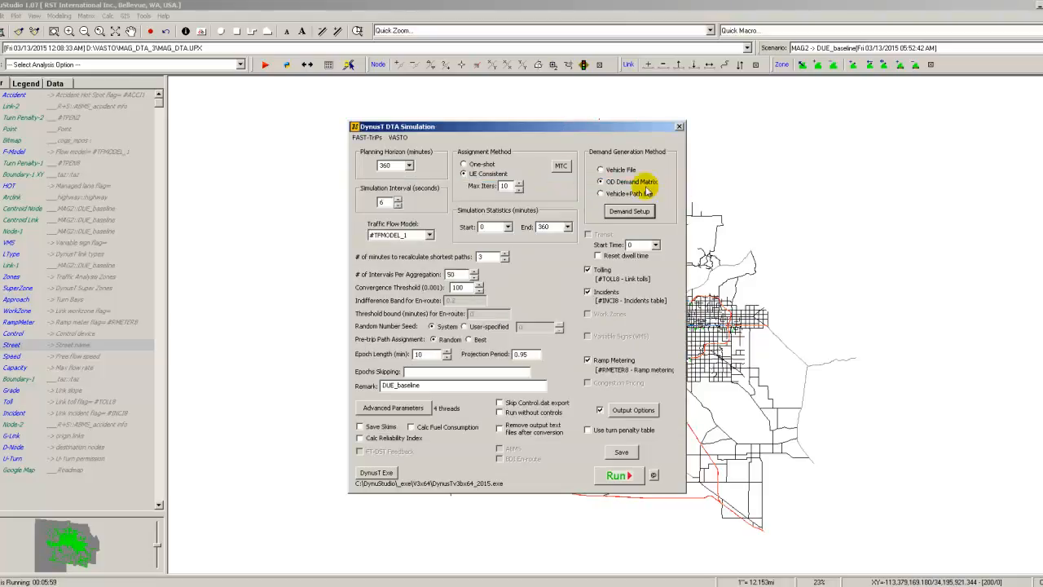
{"action": "left_click", "coordinate": [561, 167]}
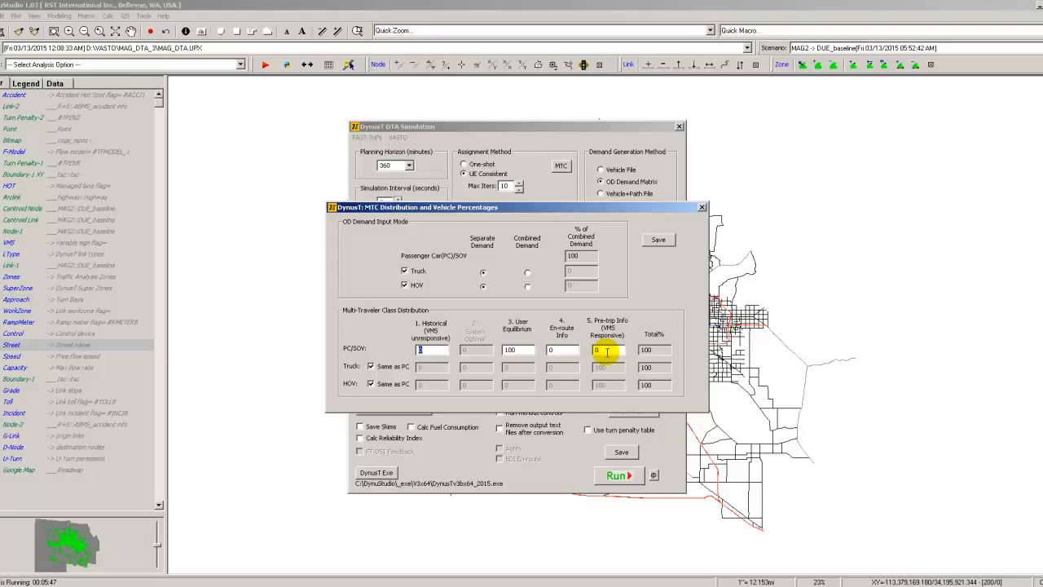
{"action": "left_click", "coordinate": [702, 207]}
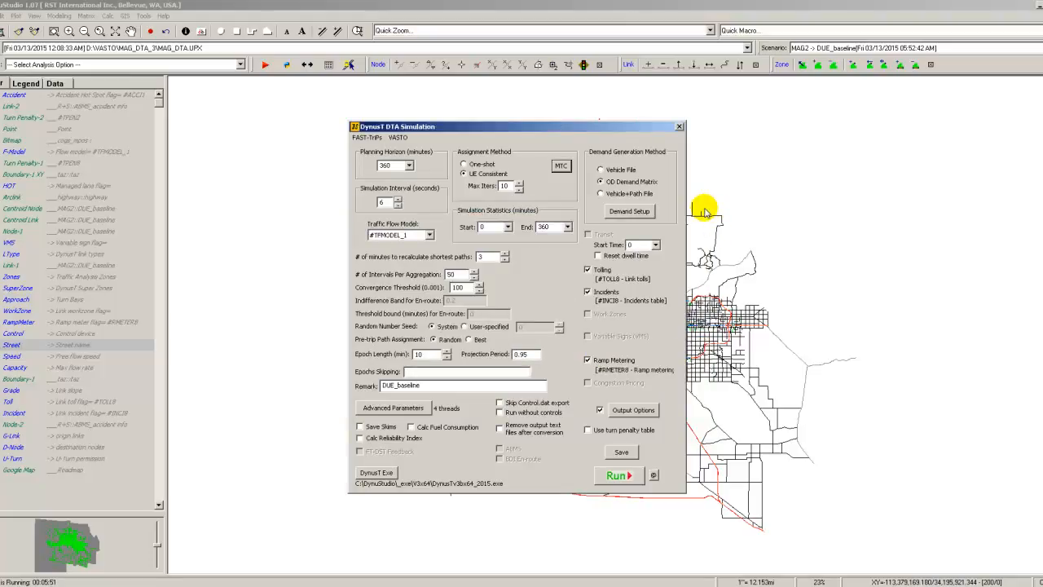
Step: Set the planning horizon to 60 minutes and the maximum number of UE iterations to 3
{"action": "left_click", "coordinate": [409, 165]}
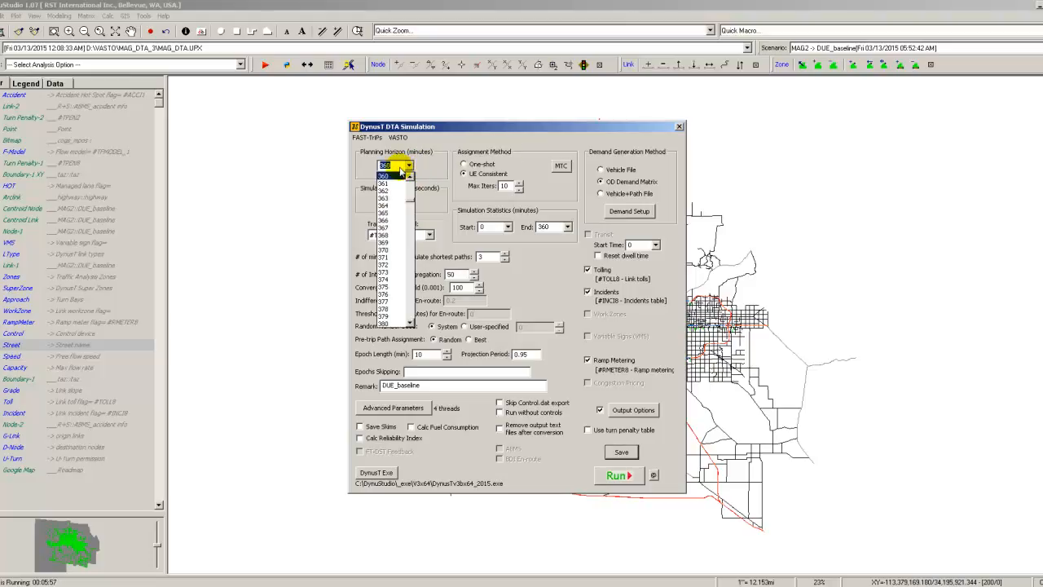
{"action": "left_click", "coordinate": [400, 169]}
{"action": "type", "text": "60"}
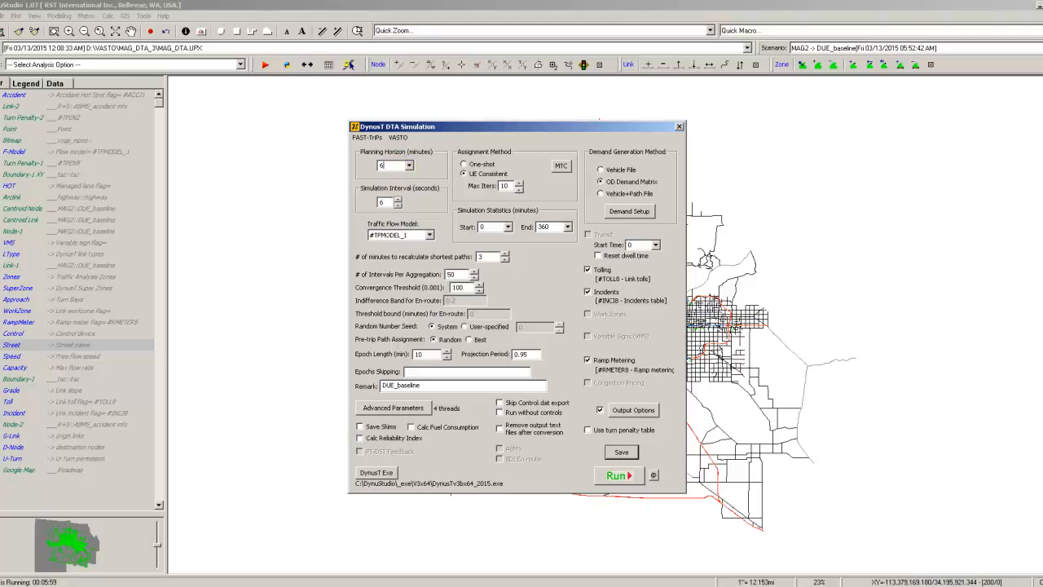
{"action": "left_click", "coordinate": [518, 189]}
{"action": "left_click", "coordinate": [519, 189]}
{"action": "left_click", "coordinate": [519, 189]}
{"action": "left_click", "coordinate": [518, 190]}
{"action": "left_click", "coordinate": [518, 189]}
{"action": "left_click", "coordinate": [518, 189]}
{"action": "left_click", "coordinate": [518, 189]}
Step: Set the simulation statistics end time to 60 minutes and keep #TFMODEL_1 as the traffic flow model
{"action": "double_click", "coordinate": [552, 227]}
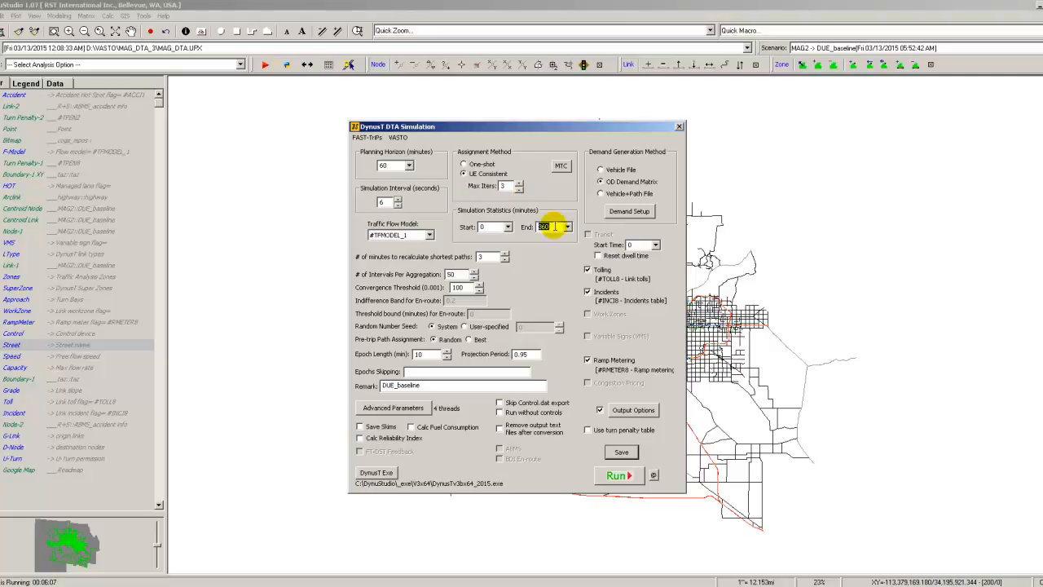
{"action": "type", "text": "60"}
{"action": "left_click", "coordinate": [427, 236]}
{"action": "left_click", "coordinate": [427, 236]}
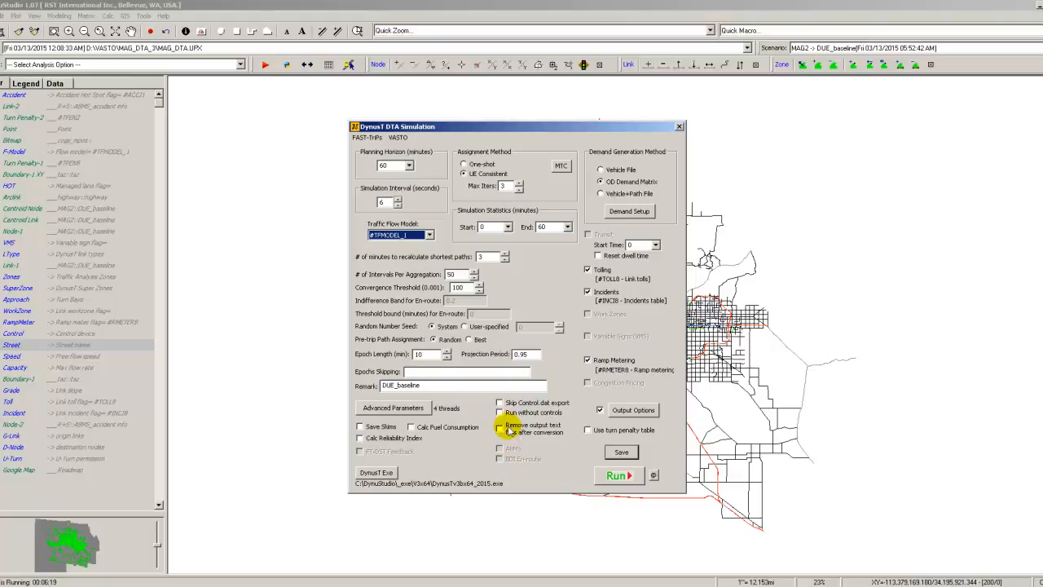
Step: Review the DynusT output files with their averaging intervals and vehicle loading frequency, and close the output options
{"action": "left_click", "coordinate": [650, 416]}
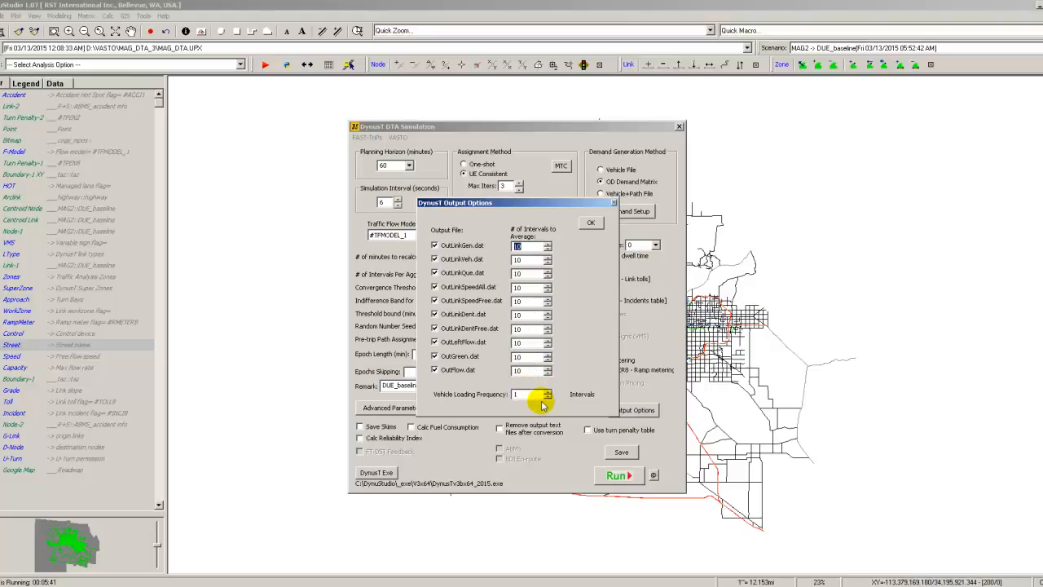
{"action": "left_click", "coordinate": [591, 222]}
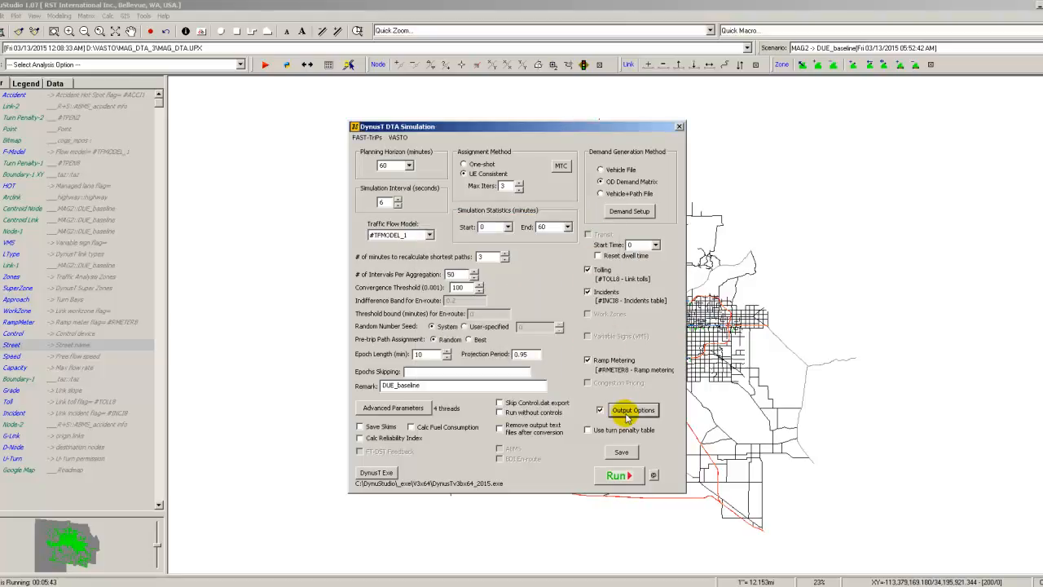
{"action": "left_click", "coordinate": [621, 476]}
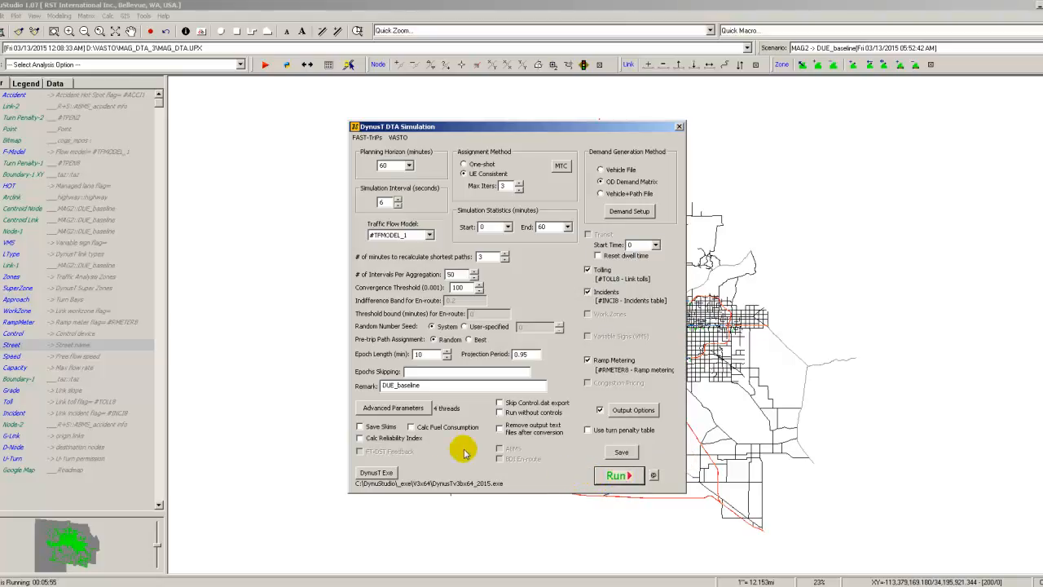
Step: Examine the list of advanced simulation parameters and close it without changes
{"action": "left_click", "coordinate": [394, 408]}
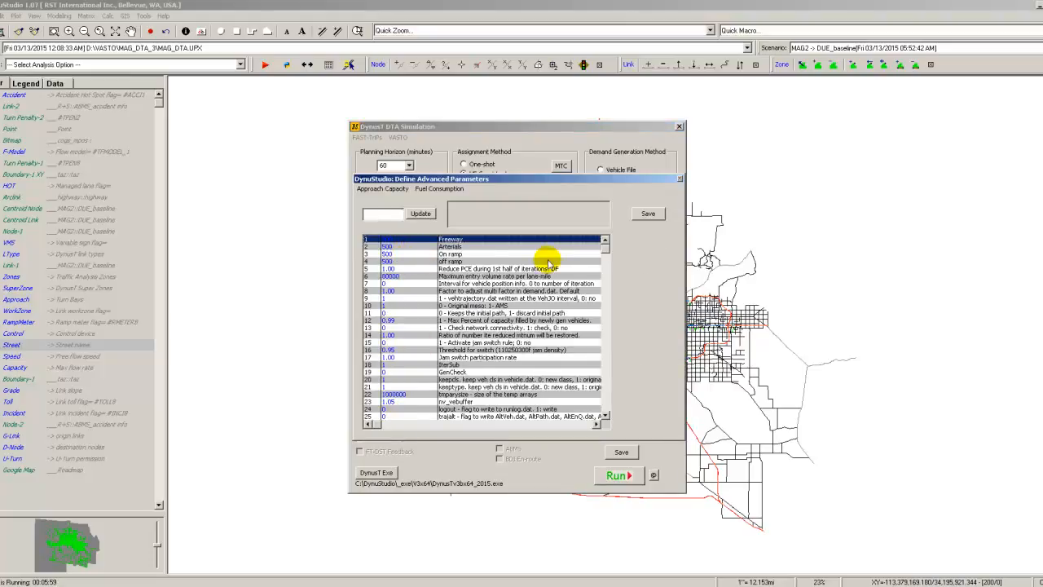
{"action": "left_click_drag", "start_coordinate": [603, 257], "coordinate": [624, 280]}
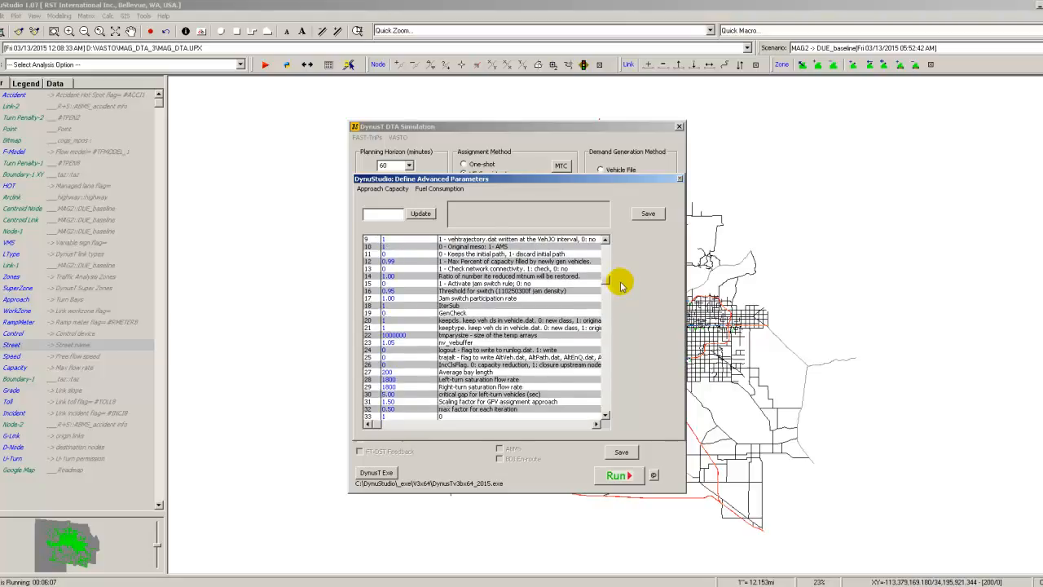
{"action": "left_click", "coordinate": [680, 178]}
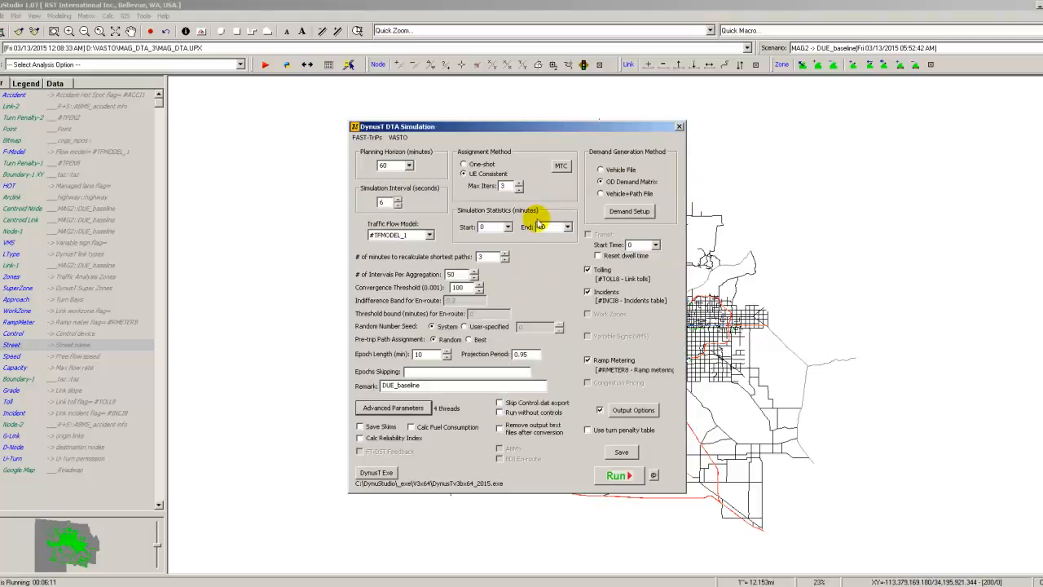
Step: Run the DynusT DTA simulation and dismiss the completion message
{"action": "left_click", "coordinate": [618, 476]}
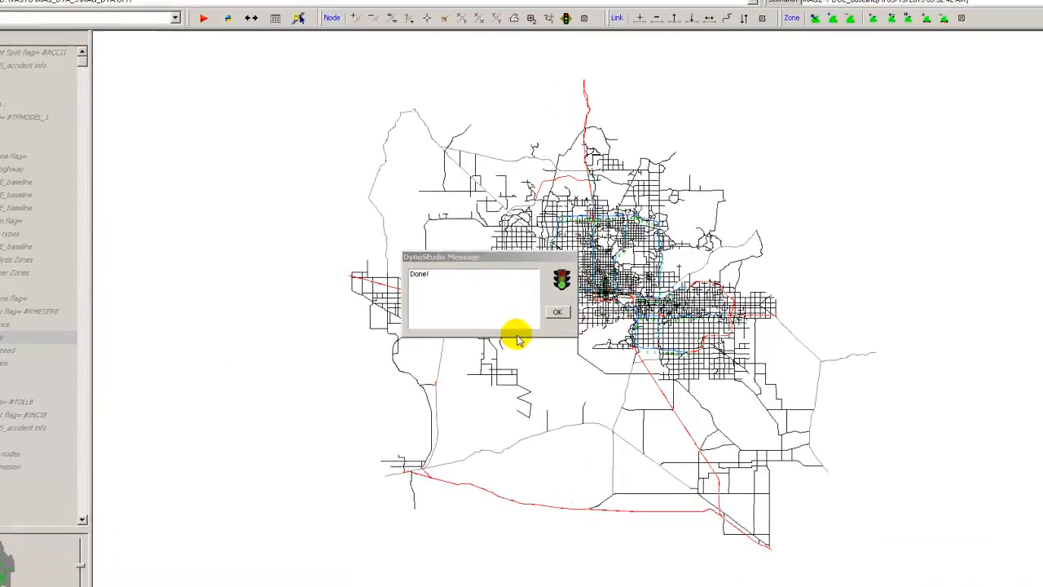
{"action": "left_click", "coordinate": [575, 323]}
{"action": "left_click", "coordinate": [520, 291]}
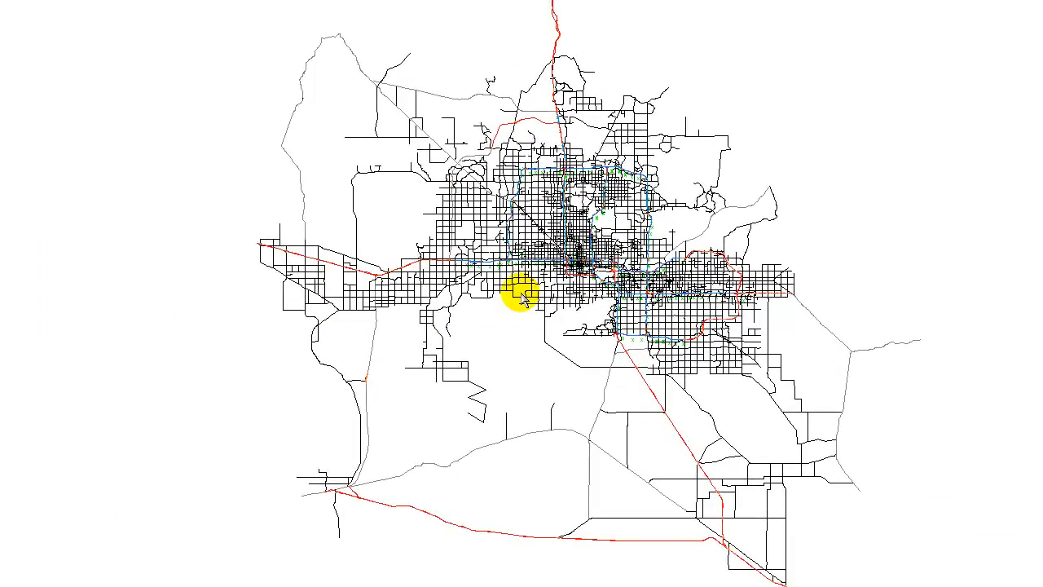